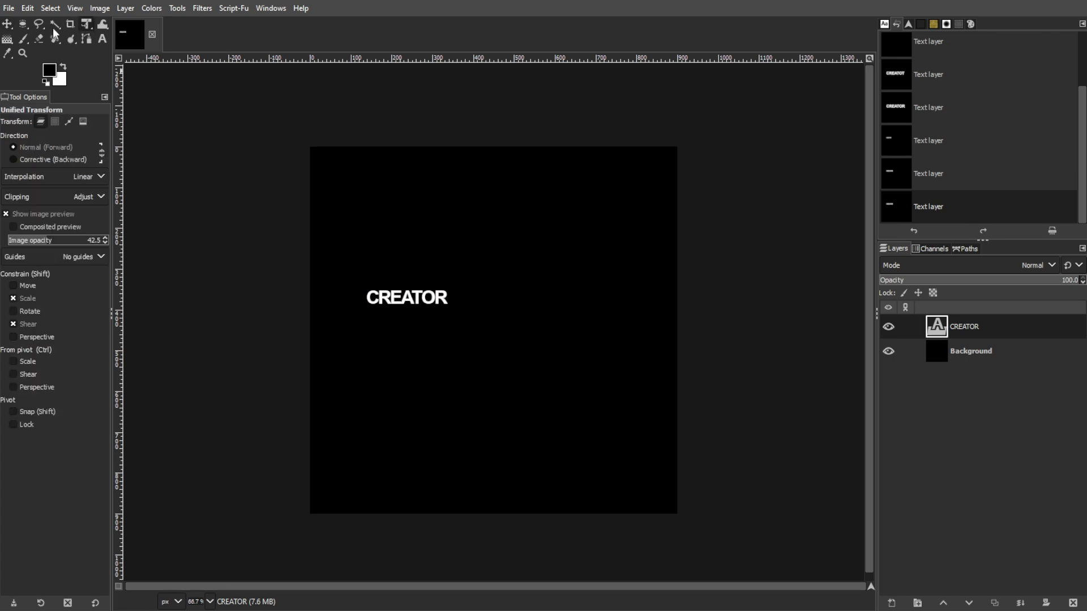
- Add a new text layer reading CANVAS above the CREATOR text
click(103, 39)
click(409, 249)
text(ca)
key(BackSpace)
key(BackSpace)
text(CANVAS)
- Set the font size of the CANVAS text to 70 px
double_click(535, 266)
drag(537, 213, 462, 213)
text(55)
key(Return)
text(65)
key(Return)
key(BackSpace)
key(BackSpace)
text(70)
key(Return)
- Move the CANVAS text directly to the right of CREATOR so both words sit on one line
click(8, 25)
drag(487, 271, 514, 330)
drag(492, 329, 490, 332)
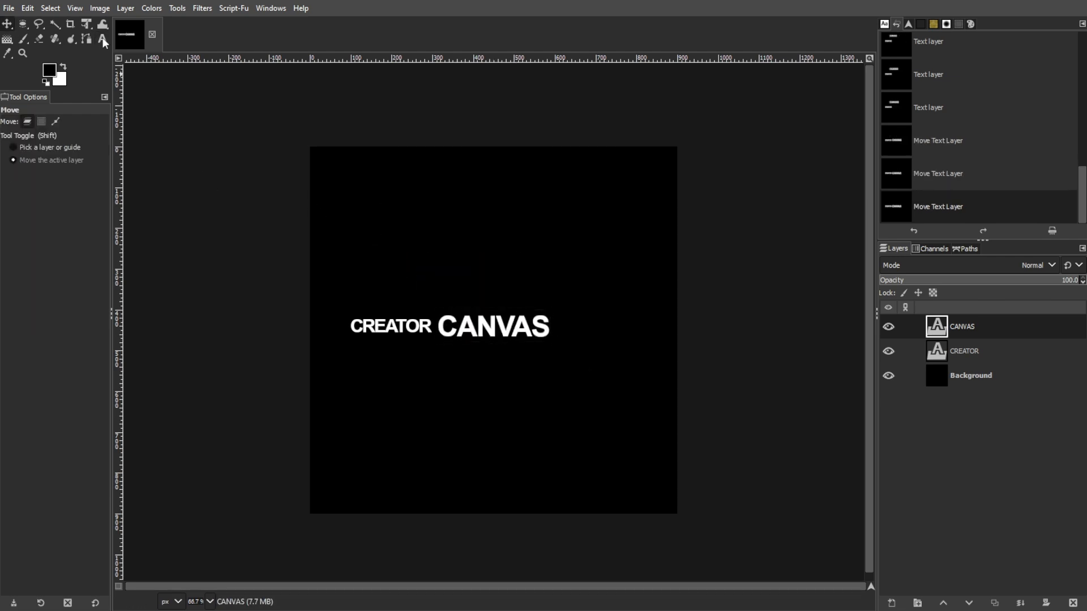
- Add a text layer reading TUTORIALS above the CANVAS text and set its font size to 45 px
key(t)
click(445, 243)
text(tUTORIALS)
key(ctrl+a)
key(BackSpace)
text(TUTORIALS)
drag(566, 207, 545, 205)
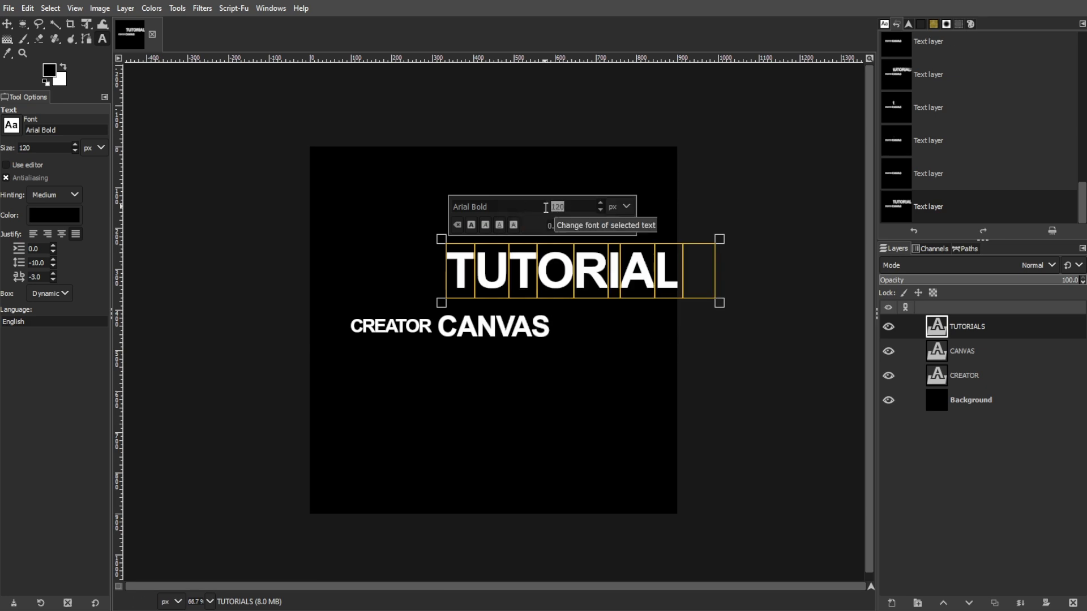
text(45)
key(Return)
- Move TUTORIALS to the right of CANVAS and nudge the words so the line is aligned and evenly spaced
click(8, 25)
drag(514, 257, 623, 327)
drag(564, 330, 523, 323)
shift+click(517, 334)
shift+click(522, 325)
drag(596, 329, 596, 331)
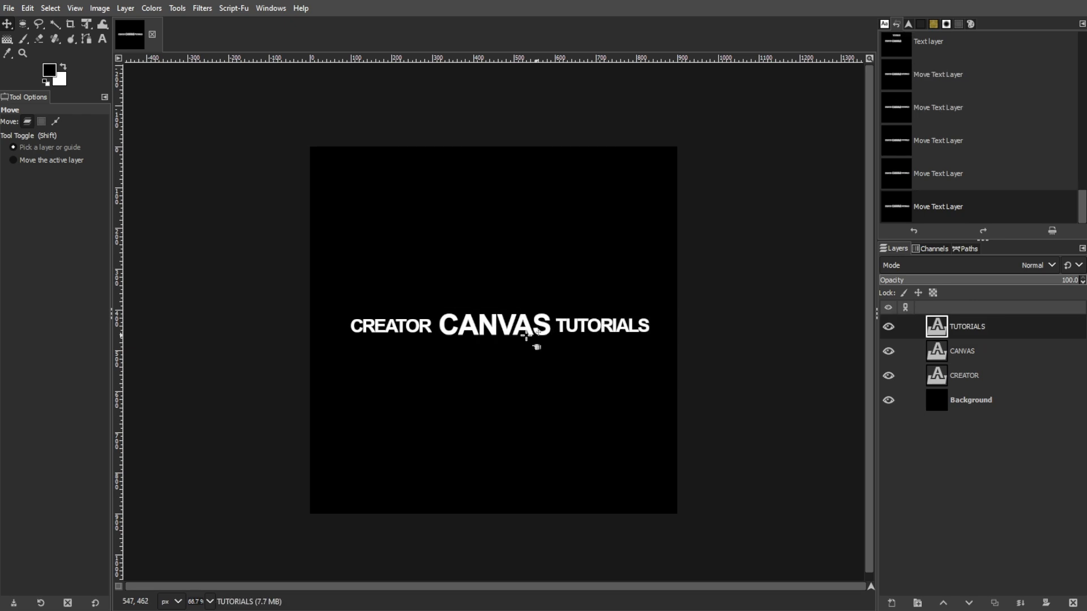
drag(492, 328, 494, 328)
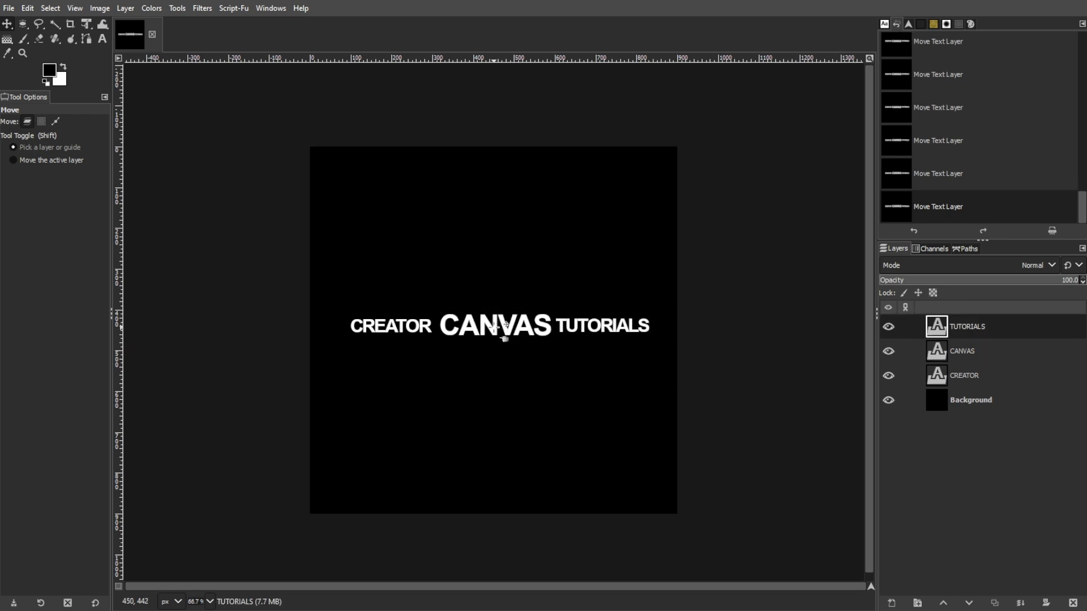
- Merge the TUTORIALS, CANVAS and CREATOR text layers into a single layer
right_click(968, 328)
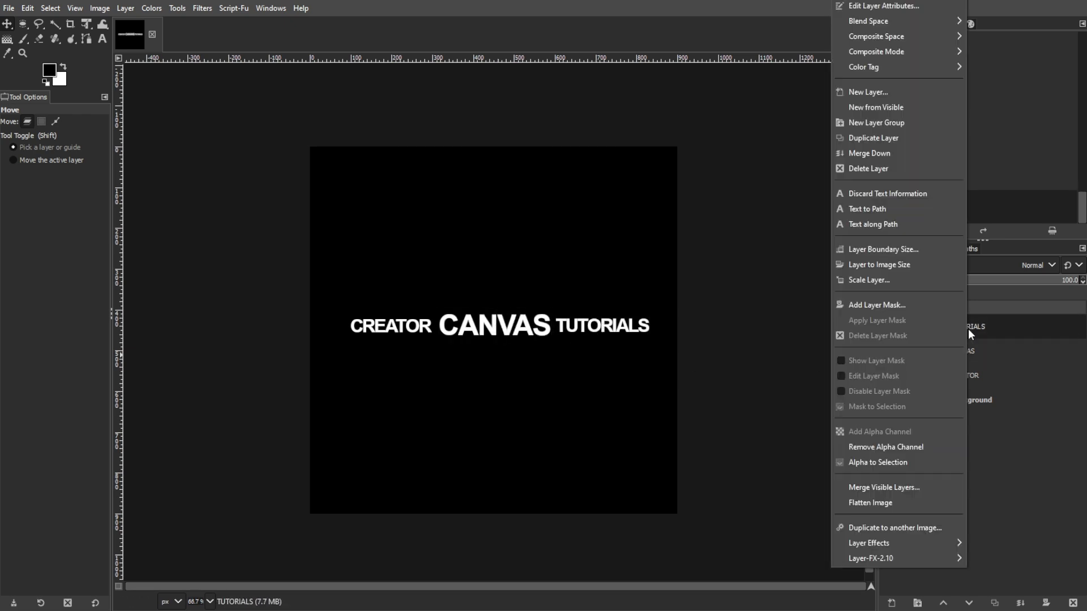
click(887, 155)
click(1021, 603)
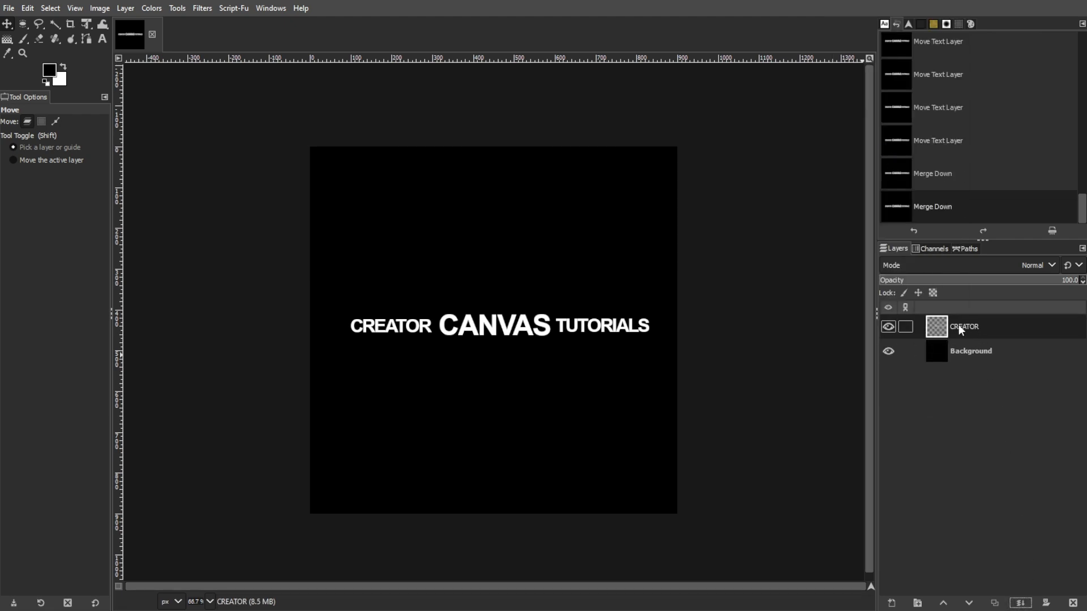
- Center the merged text layer horizontally and vertically relative to the image with the Alignment tool
right_click(7, 23)
click(65, 42)
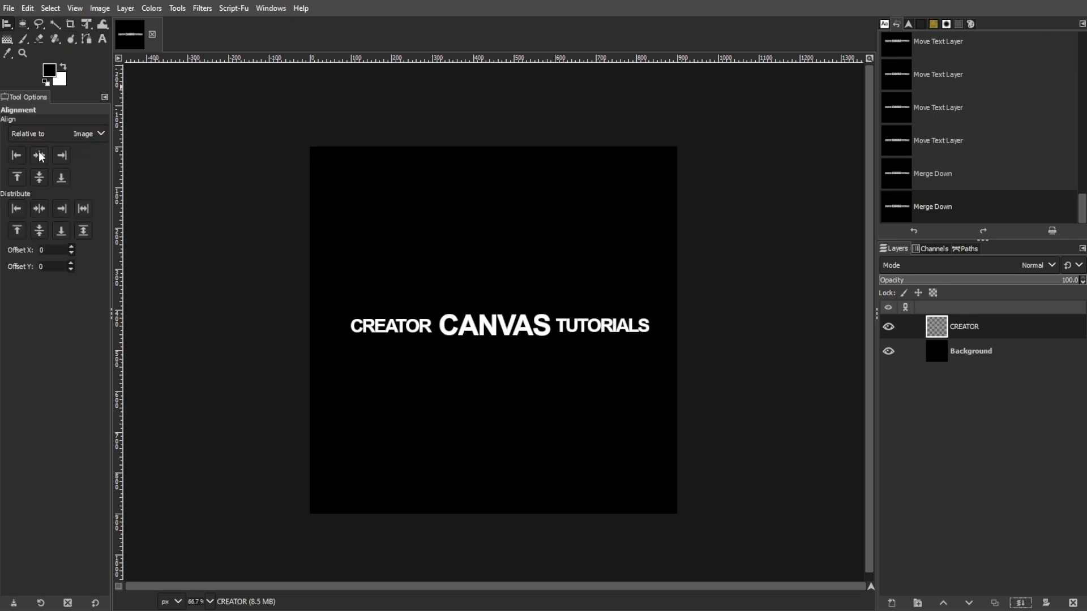
click(452, 333)
click(39, 155)
click(40, 230)
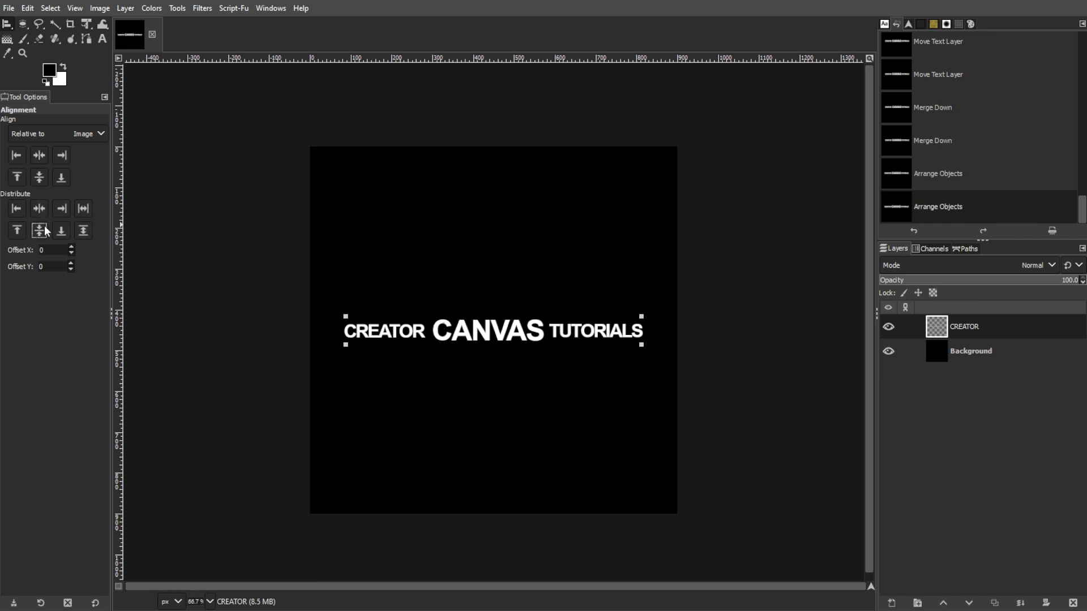
drag(6, 23, 50, 30)
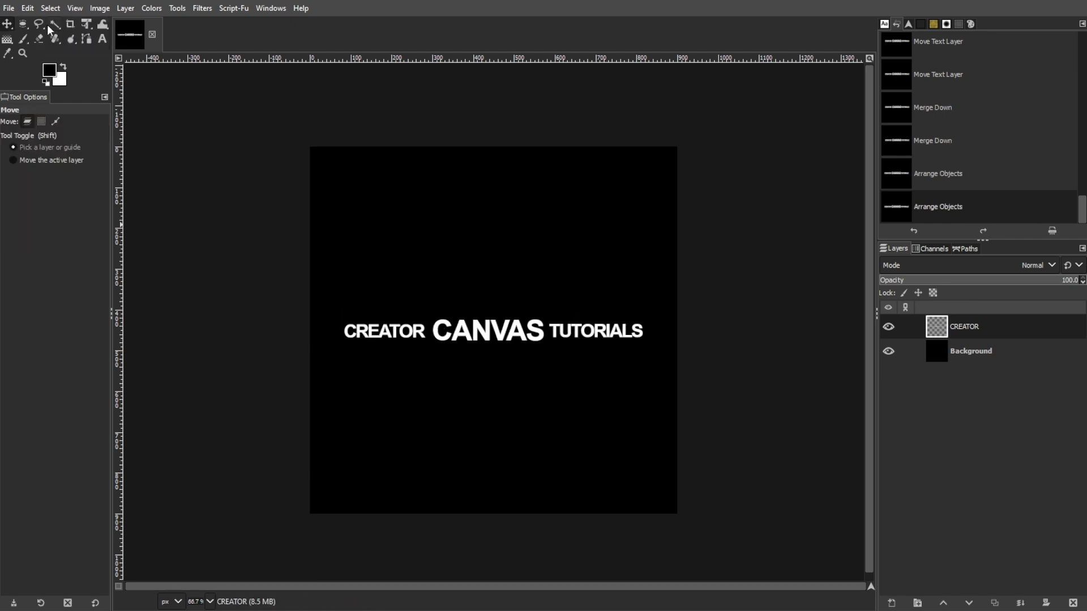
- Add a horizontal guide at position 450
click(101, 9)
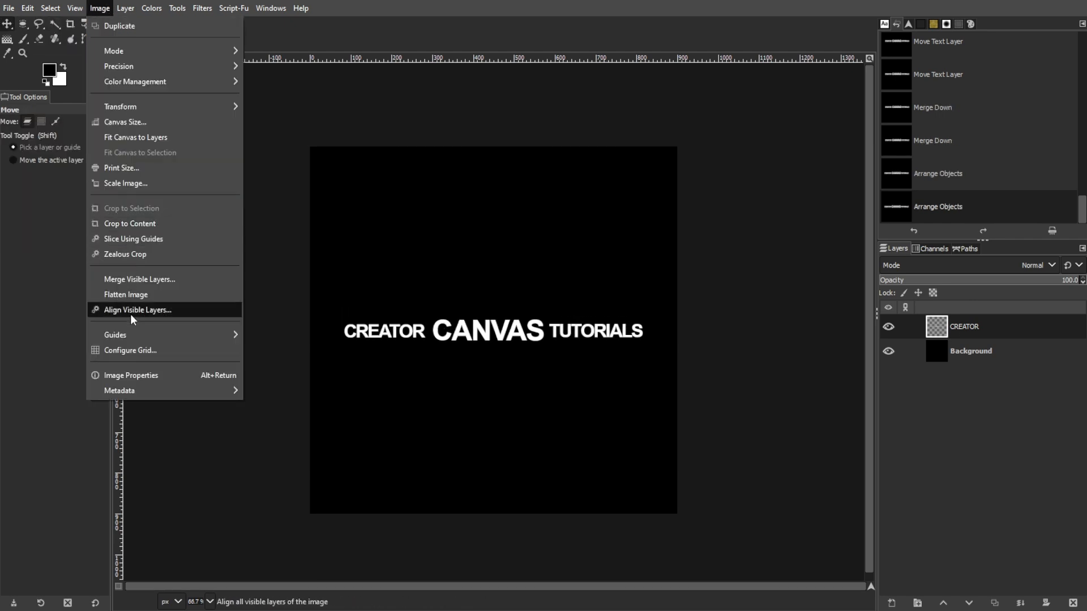
mouse_move(132, 339)
click(283, 351)
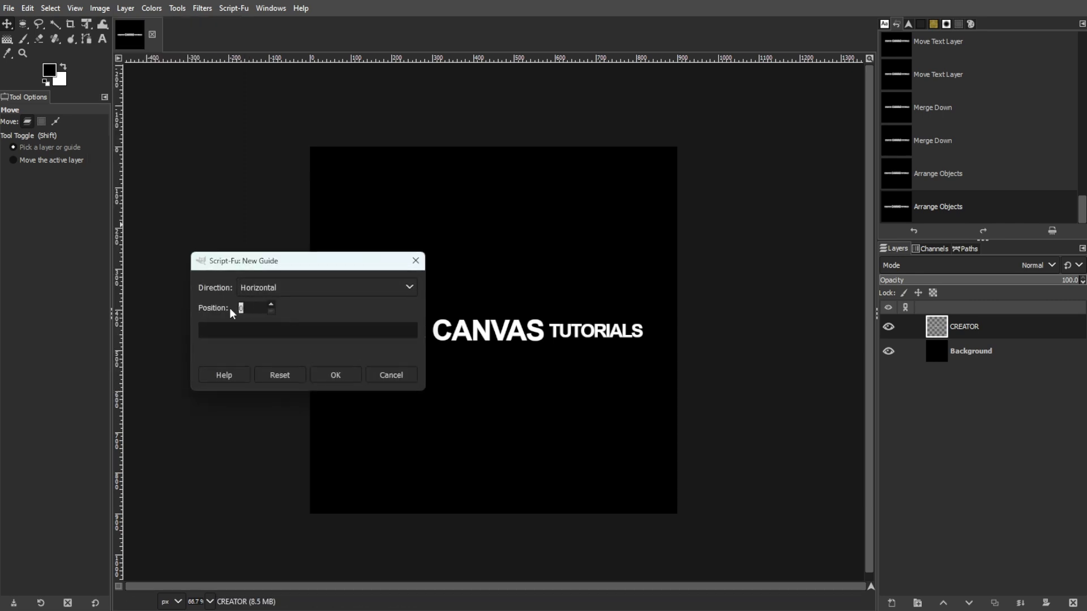
text(450)
key(Return)
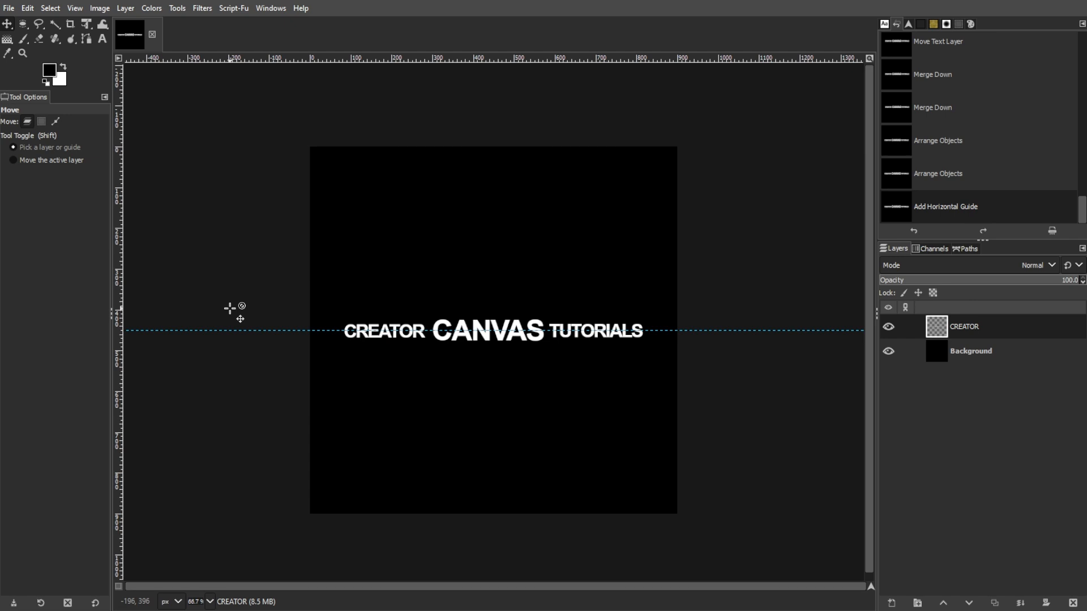
- Add a vertical guide at position 450
click(100, 8)
mouse_move(233, 335)
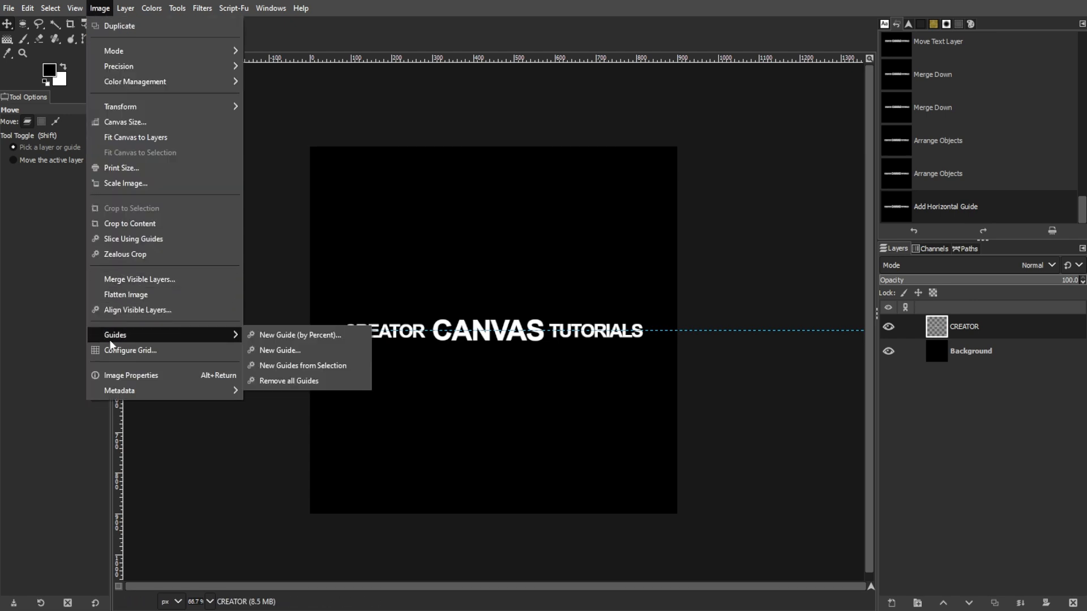
click(270, 354)
click(269, 289)
click(271, 321)
click(335, 375)
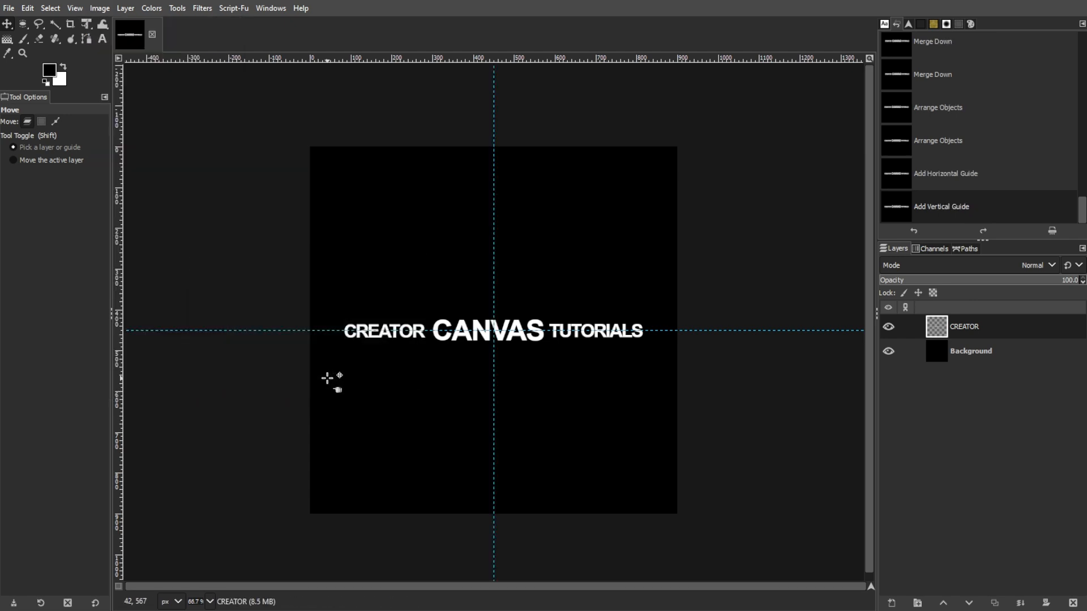
- Adjust the merged text layer to sit centered on the guide intersection, and hide the guides
click(76, 9)
click(76, 12)
drag(534, 347, 533, 347)
click(75, 7)
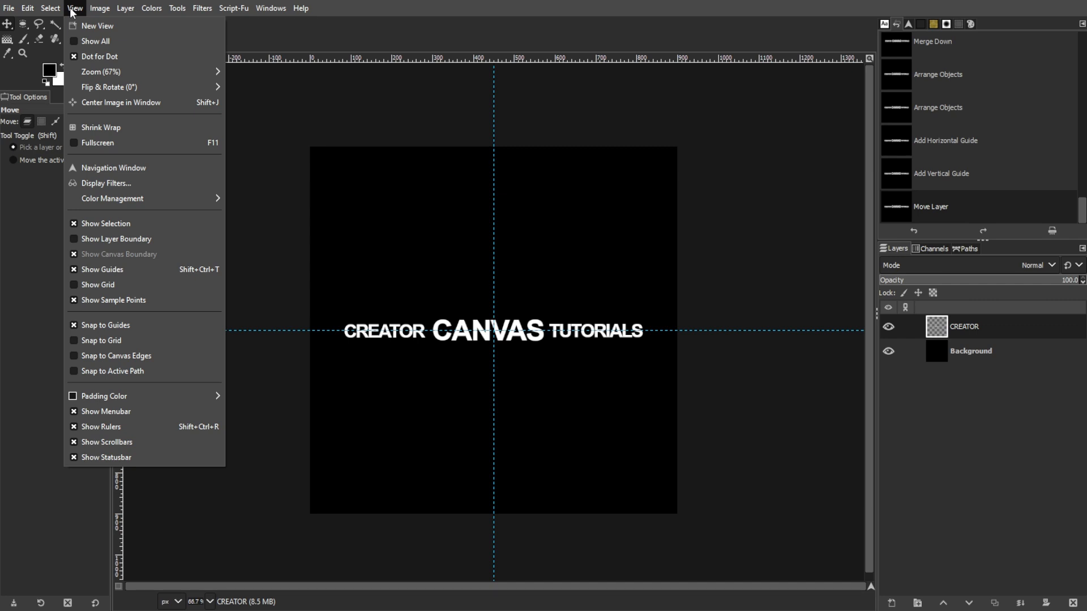
click(100, 269)
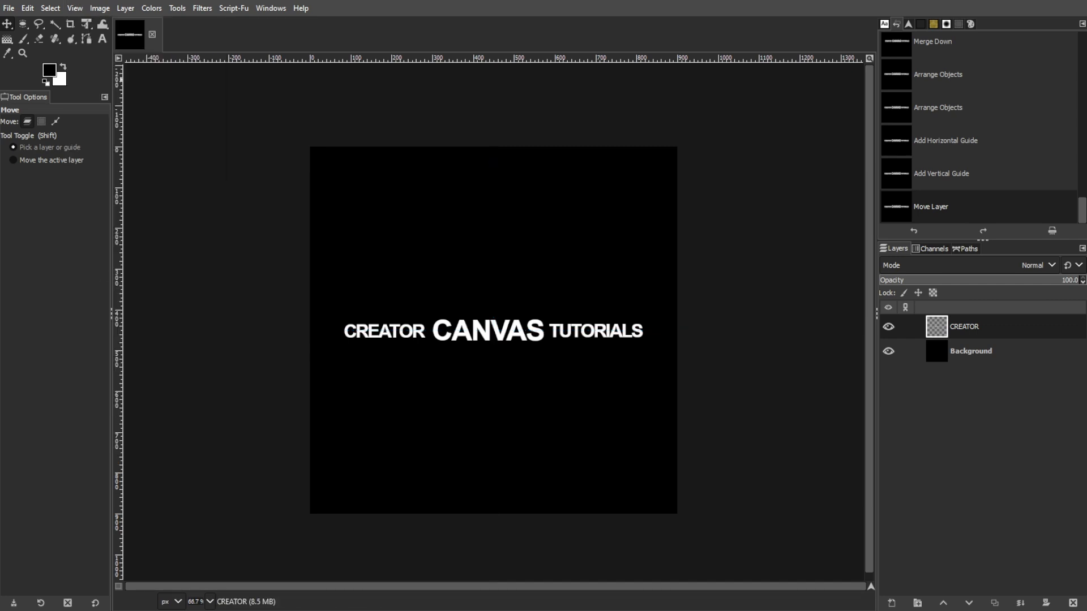
- Resize the CREATOR layer's boundary to the image size
click(124, 8)
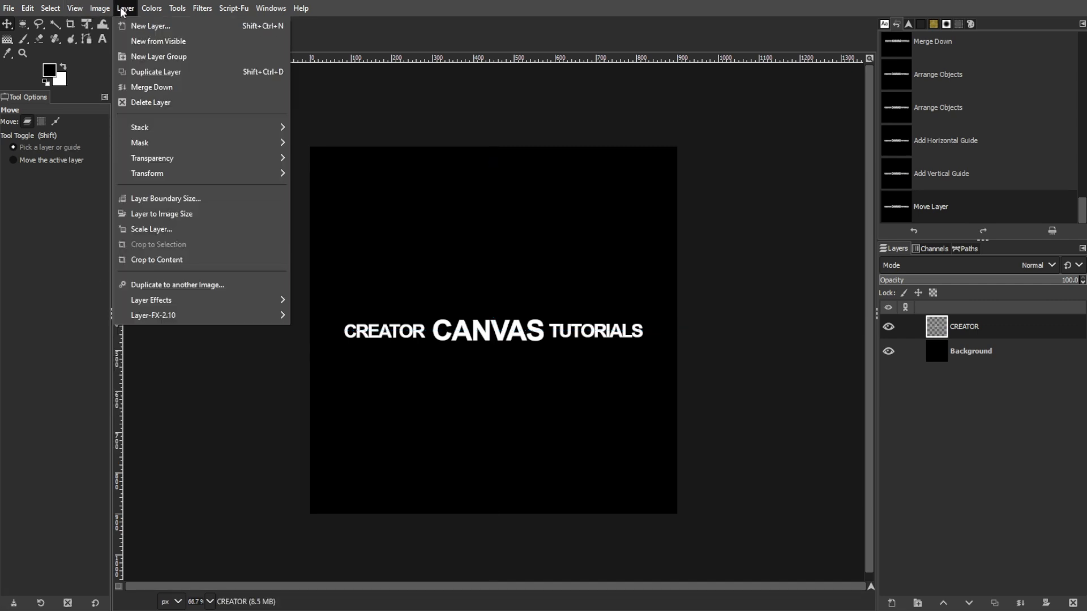
click(151, 214)
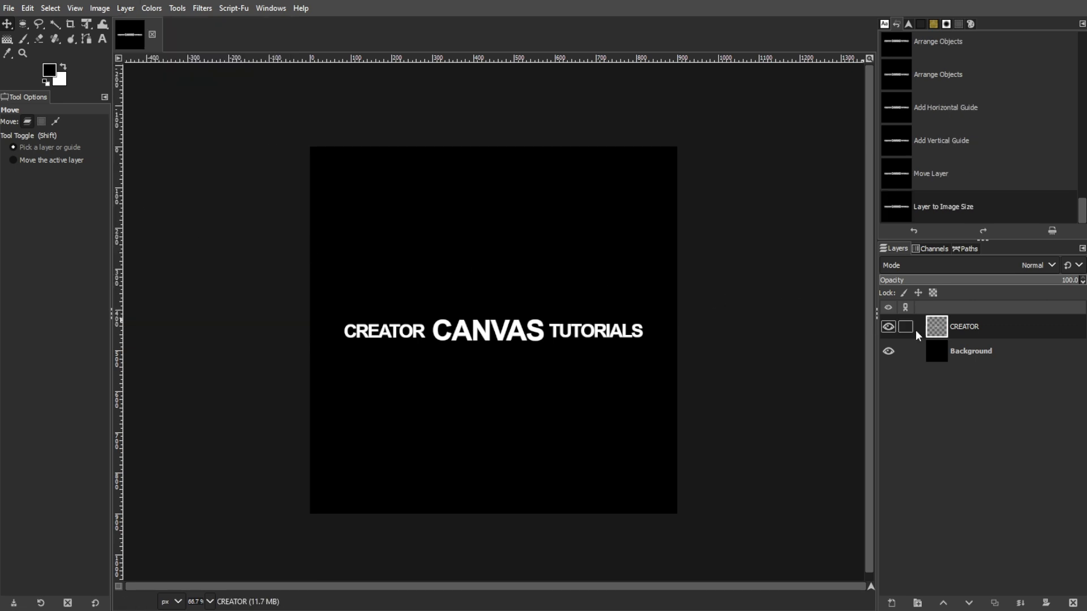
- Duplicate the CREATOR layer, place the copy beneath the original and merge it down into the Background layer
right_click(976, 332)
click(878, 120)
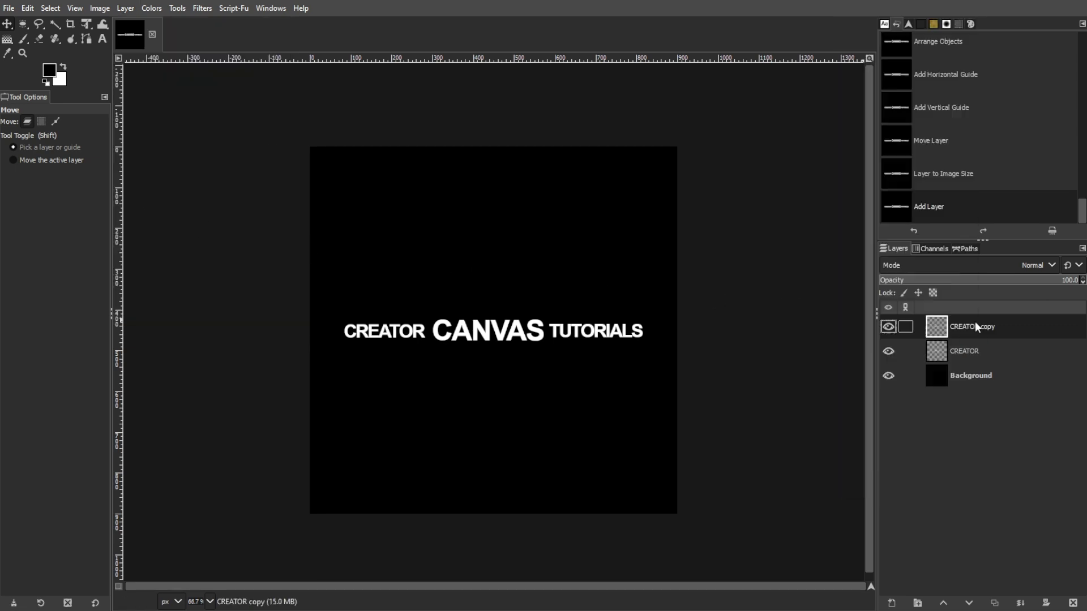
mouse_move(981, 335)
mouse_down()
mouse_move(1013, 377)
mouse_move(980, 348)
mouse_up()
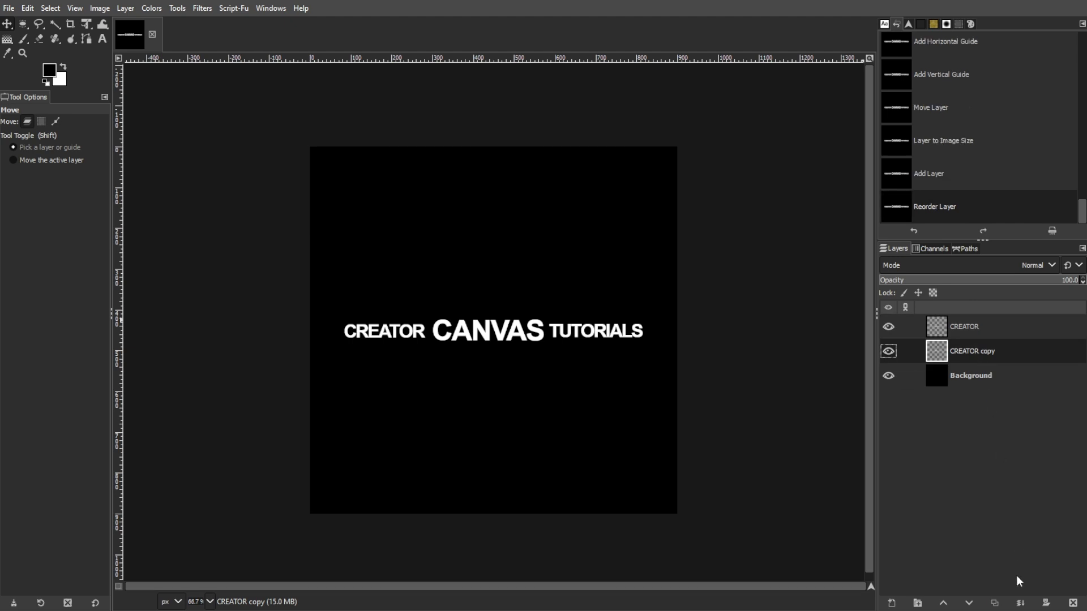
click(1021, 603)
- Rename the remaining CREATOR layer as SOURCE
double_click(963, 326)
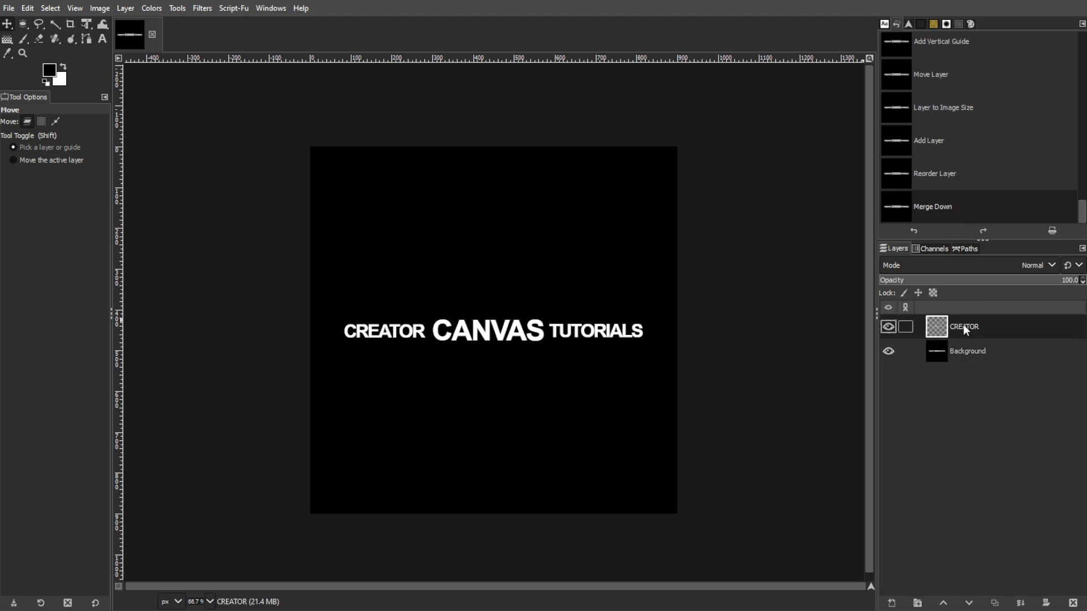
text(SOURCE)
key(Return)
- Rename the Background layer as RAYS and hide the SOURCE layer
click(990, 354)
double_click(990, 350)
text(R)
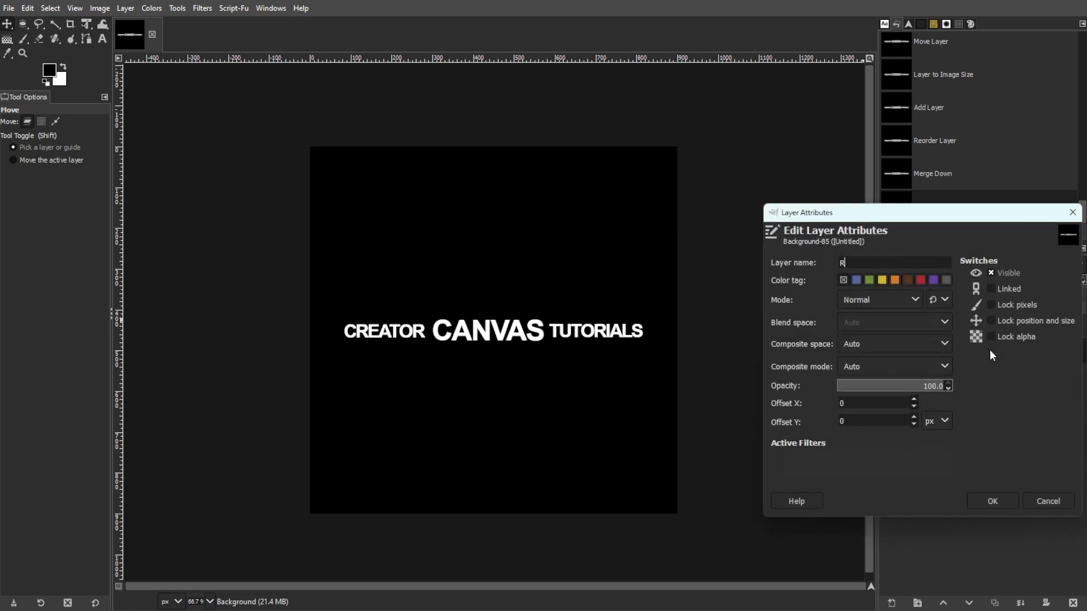
text(AYS)
key(Return)
click(888, 327)
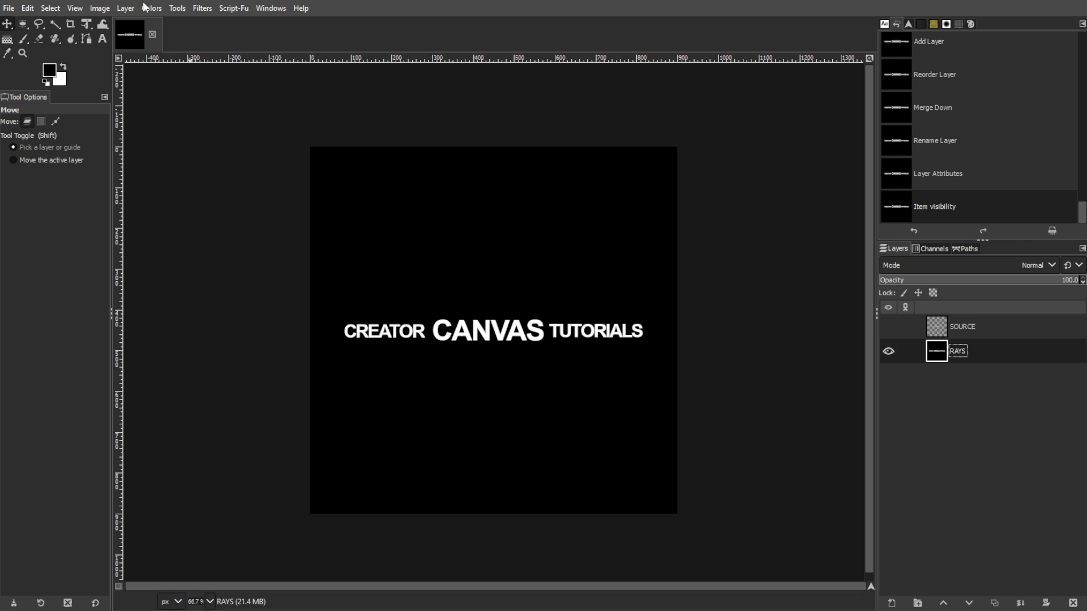
- Apply the Polar Coordinates distortion to the RAYS layer with To polar turned off
click(202, 8)
mouse_move(308, 126)
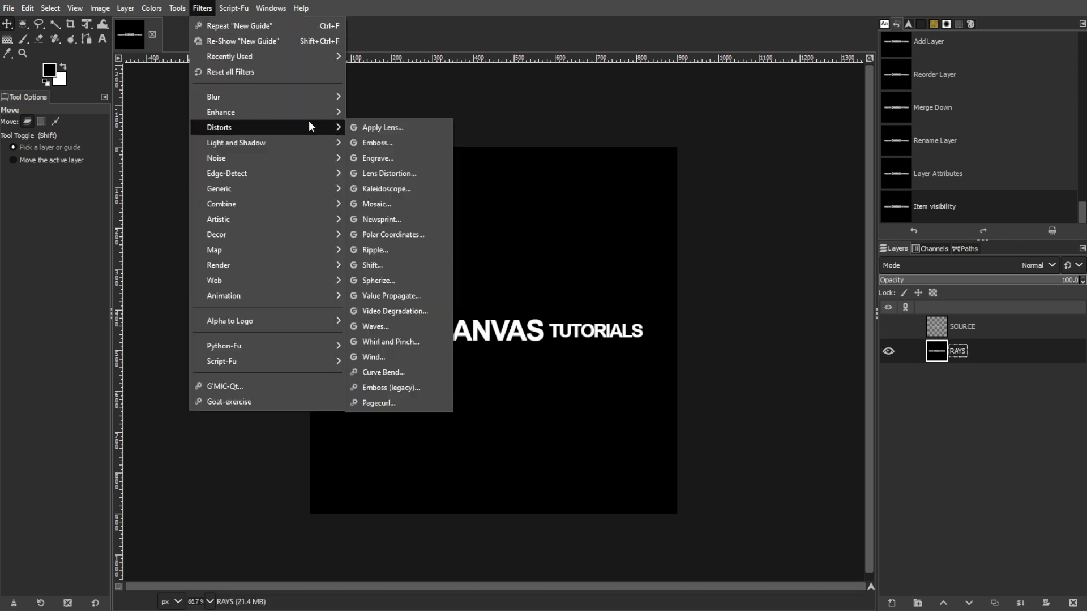
click(394, 235)
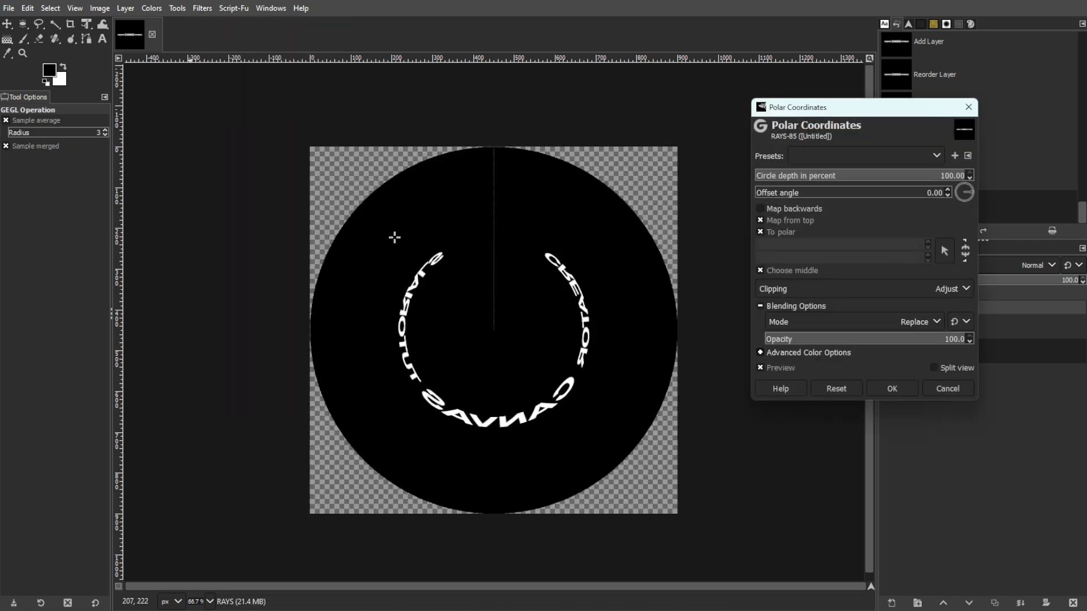
click(761, 233)
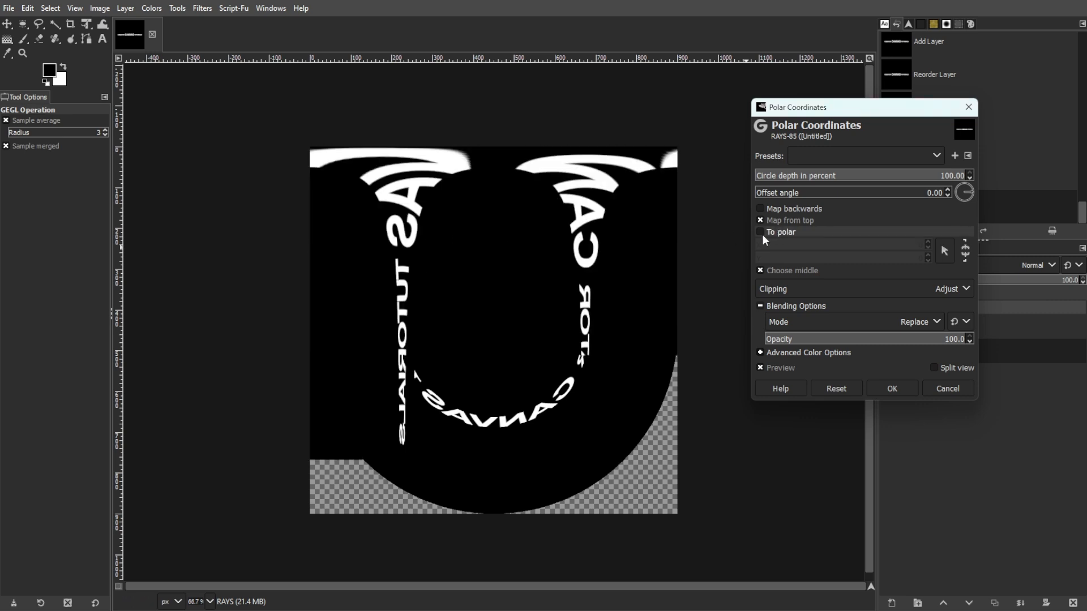
click(886, 390)
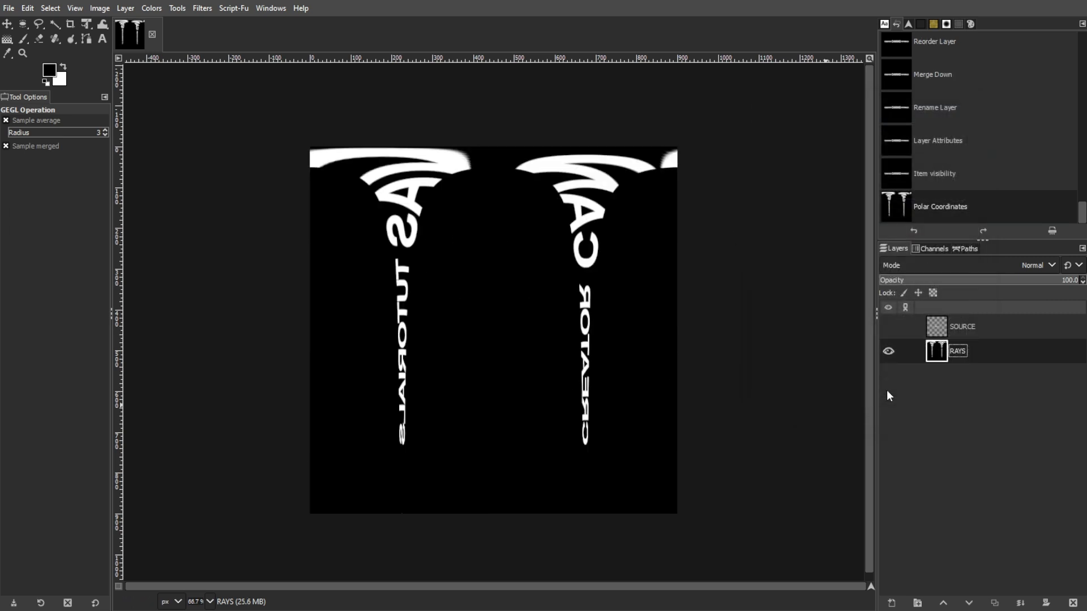
- Rotate the whole image 90° clockwise
click(101, 8)
mouse_move(219, 107)
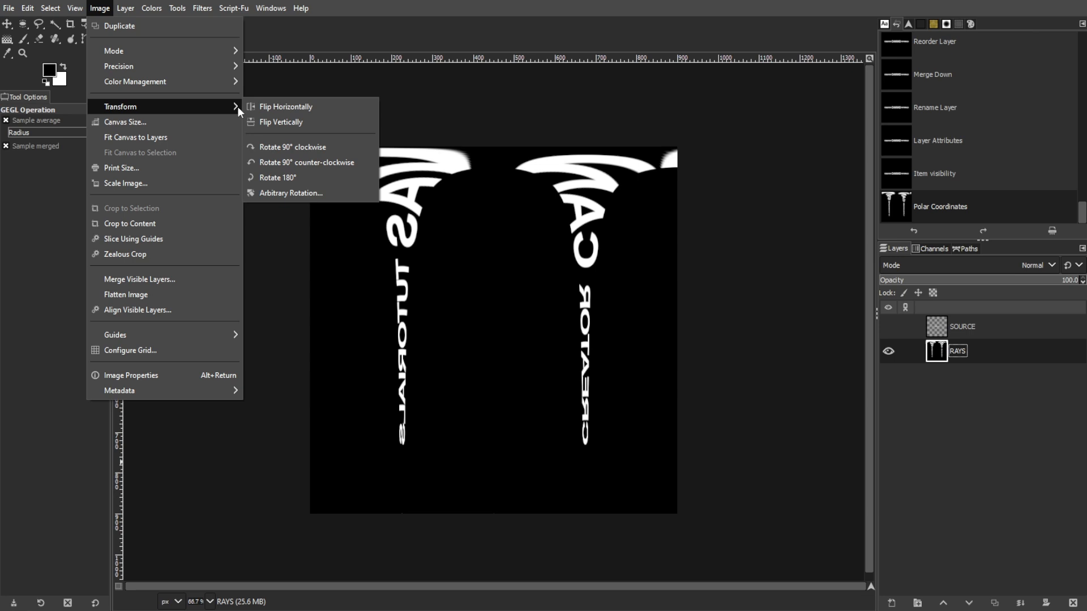
click(271, 152)
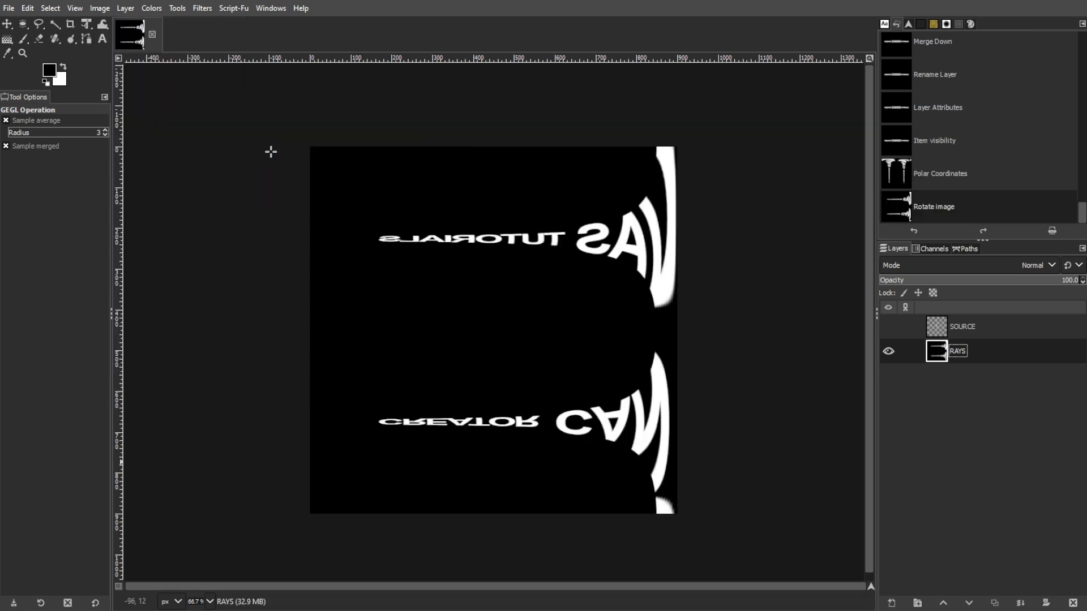
- Apply the Wind filter to the RAYS layer with direction Left, edge affected Leading, threshold 19 and strength 44
click(203, 8)
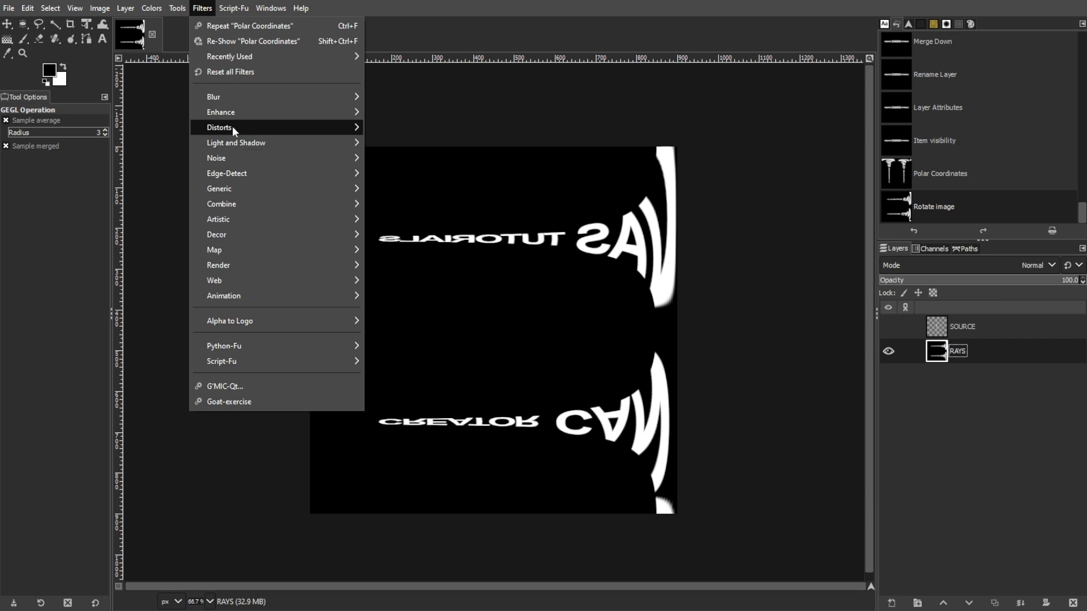
mouse_move(232, 128)
click(395, 356)
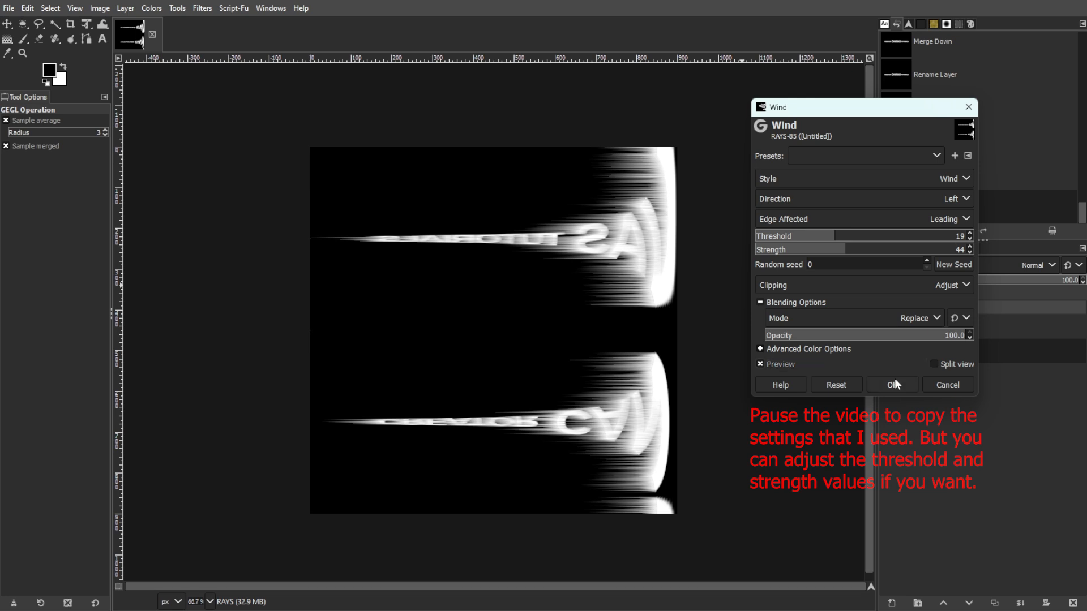
click(892, 385)
click(202, 8)
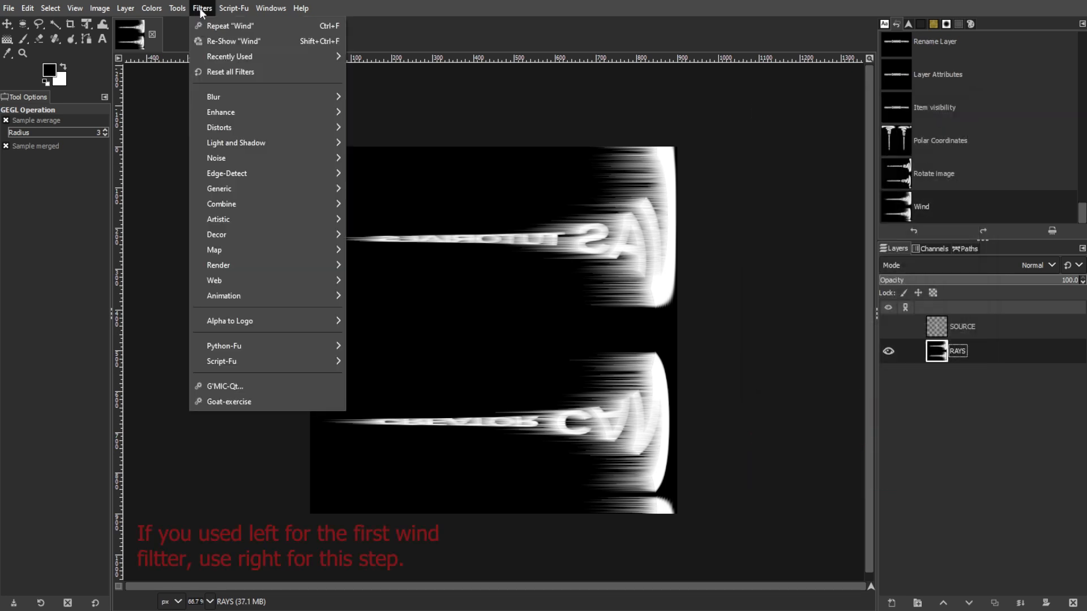
mouse_move(229, 127)
click(394, 235)
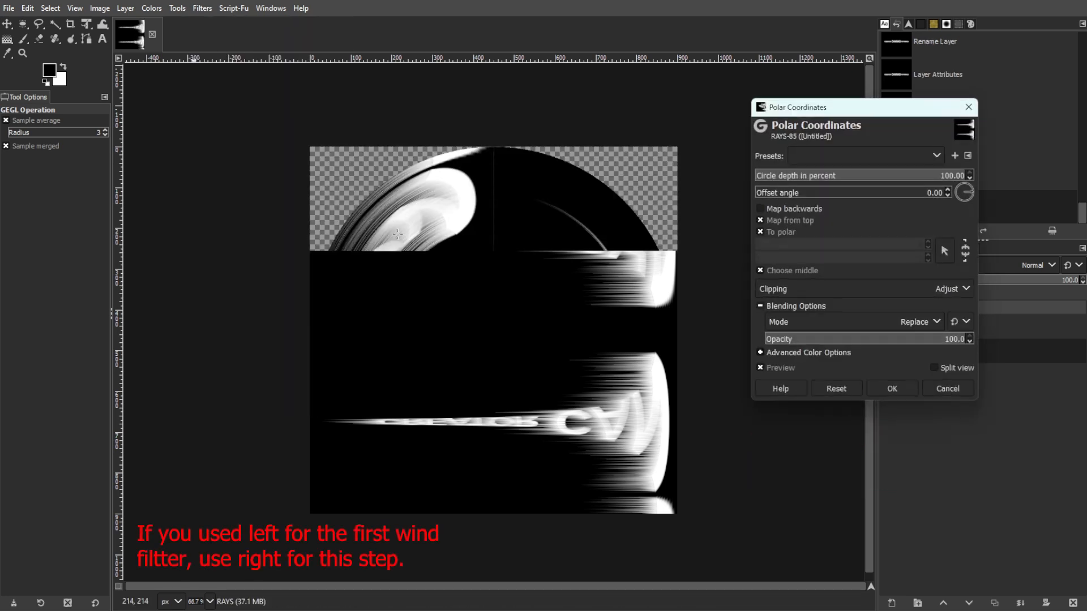
click(941, 387)
- Apply the Wind filter to the RAYS layer again with direction Right, edge affected Leading and threshold 10
click(202, 9)
mouse_move(319, 134)
click(392, 356)
click(944, 195)
click(797, 229)
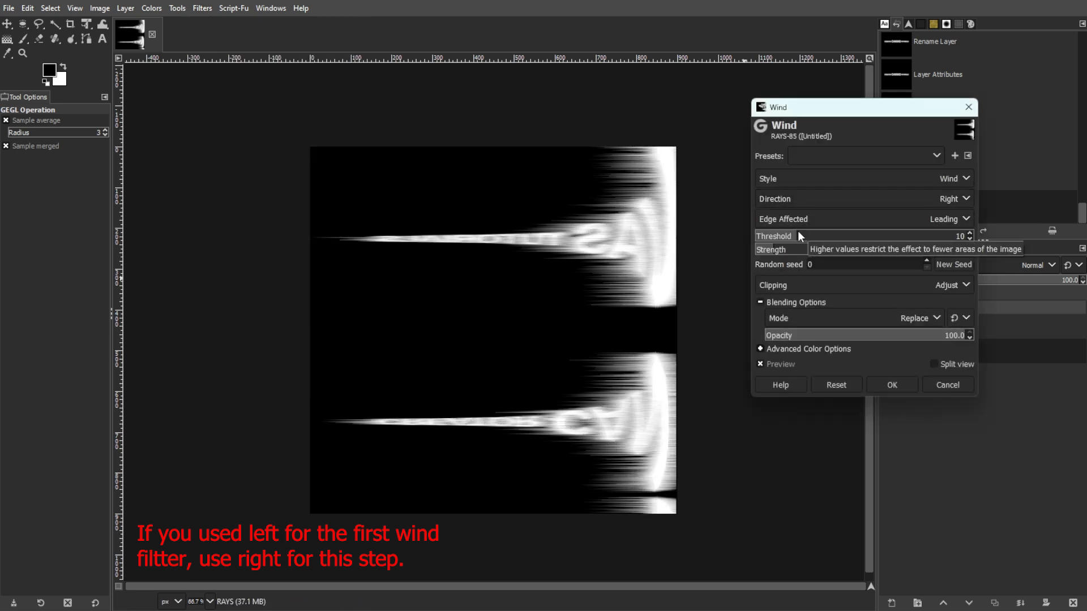
click(901, 381)
- Rotate the whole image 90° counter-clockwise
click(102, 8)
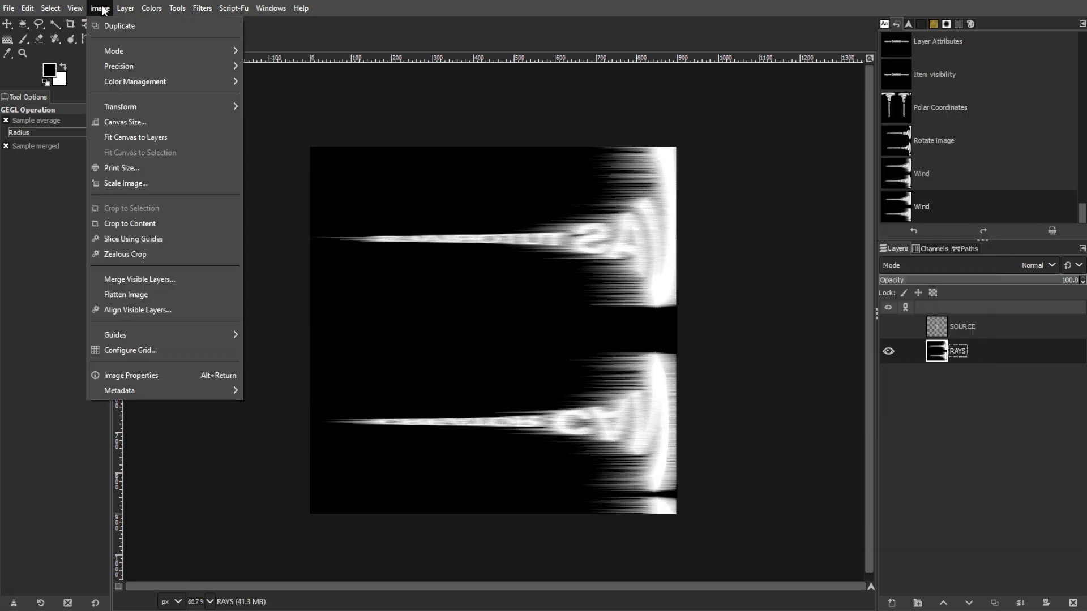
mouse_move(217, 105)
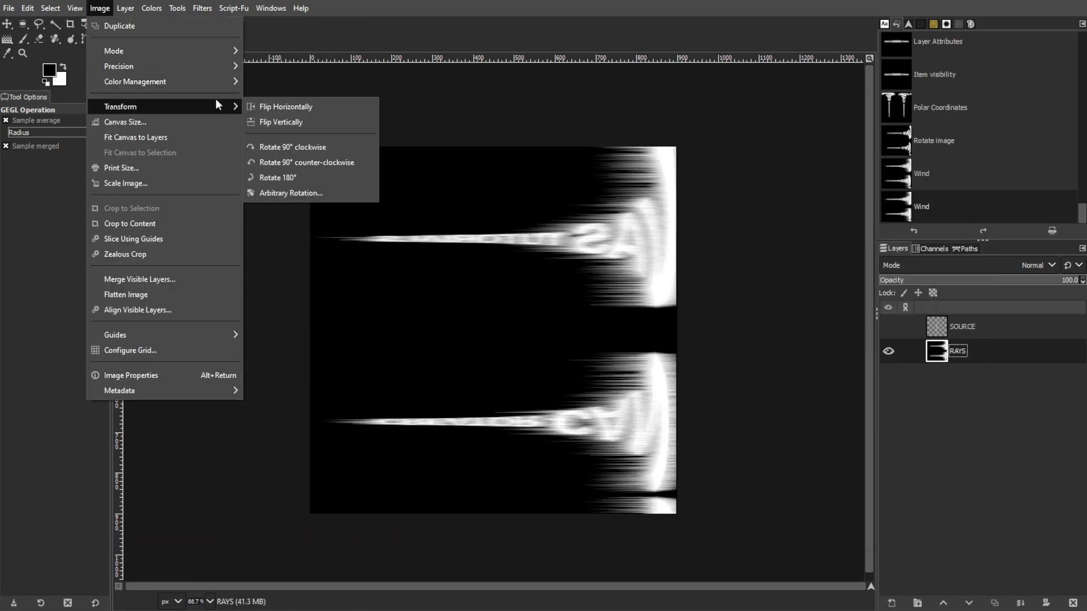
click(273, 163)
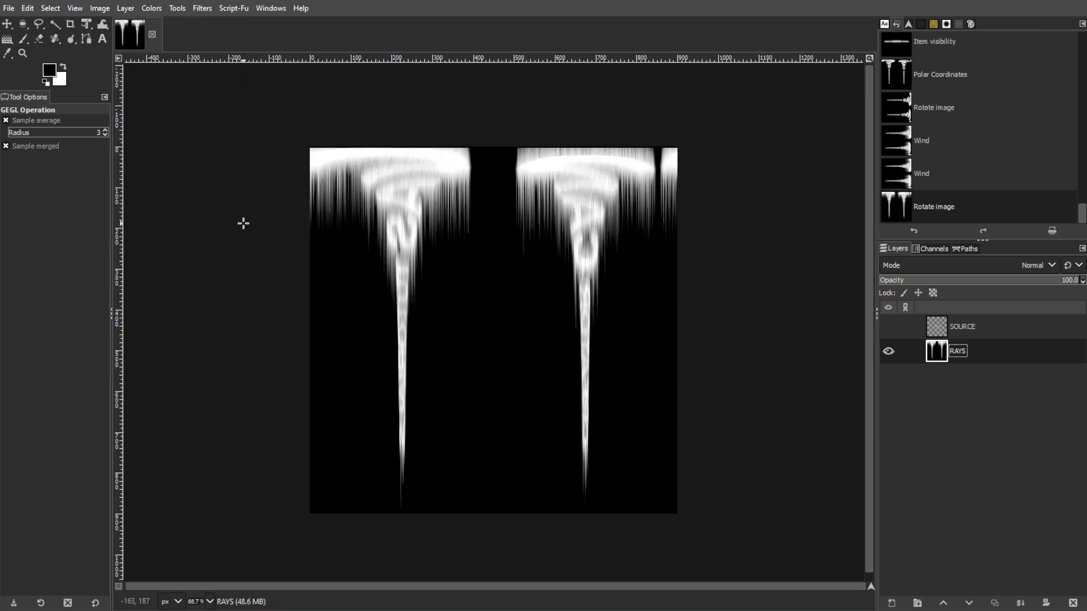
- Apply the Polar Coordinates distortion to the RAYS layer with To polar turned on and circle depth 100
click(202, 8)
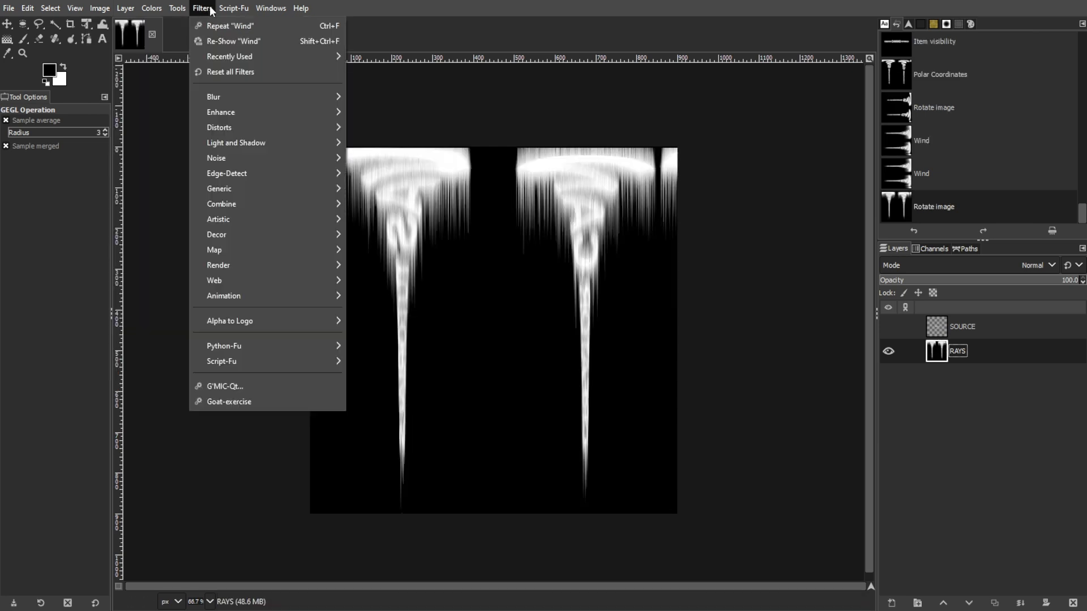
mouse_move(227, 127)
click(393, 235)
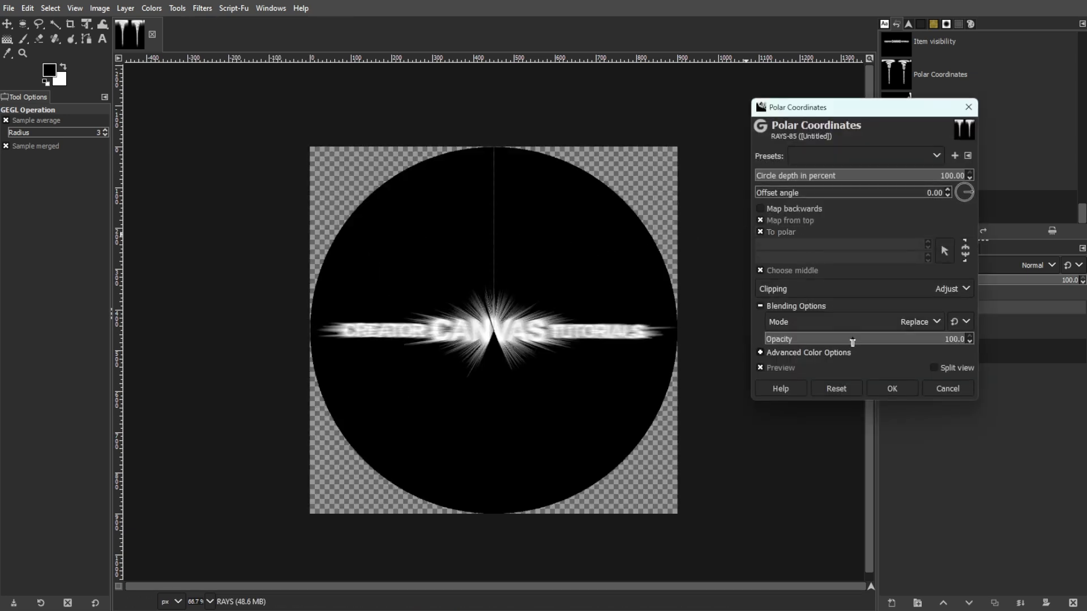
click(891, 389)
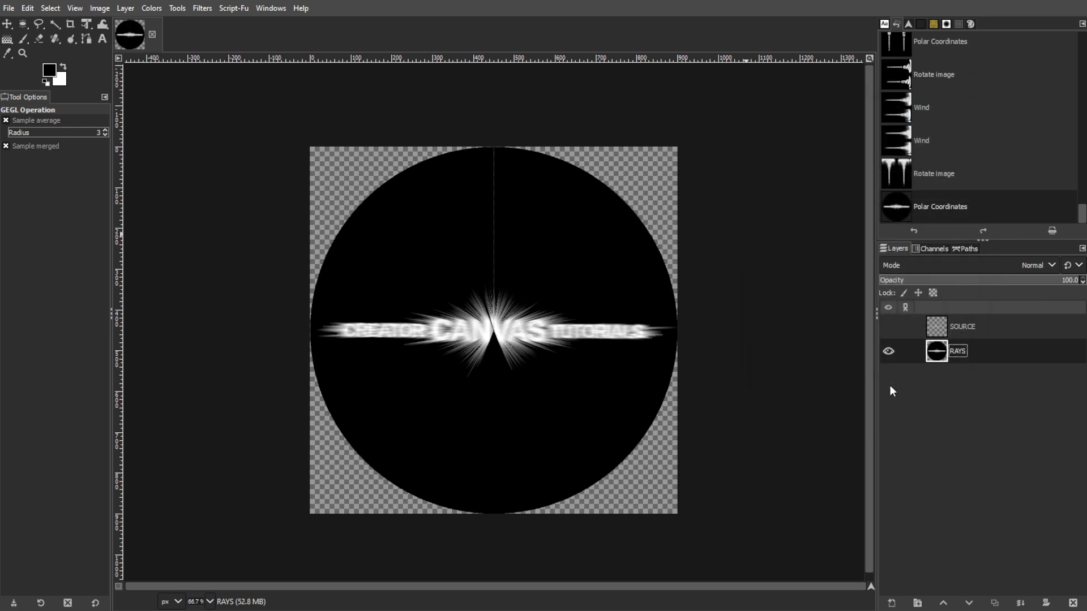
- Make a rectangular selection of about 892 × 248 px around the CREATOR CANVAS TUTORIALS text and its rays
drag(23, 23, 66, 25)
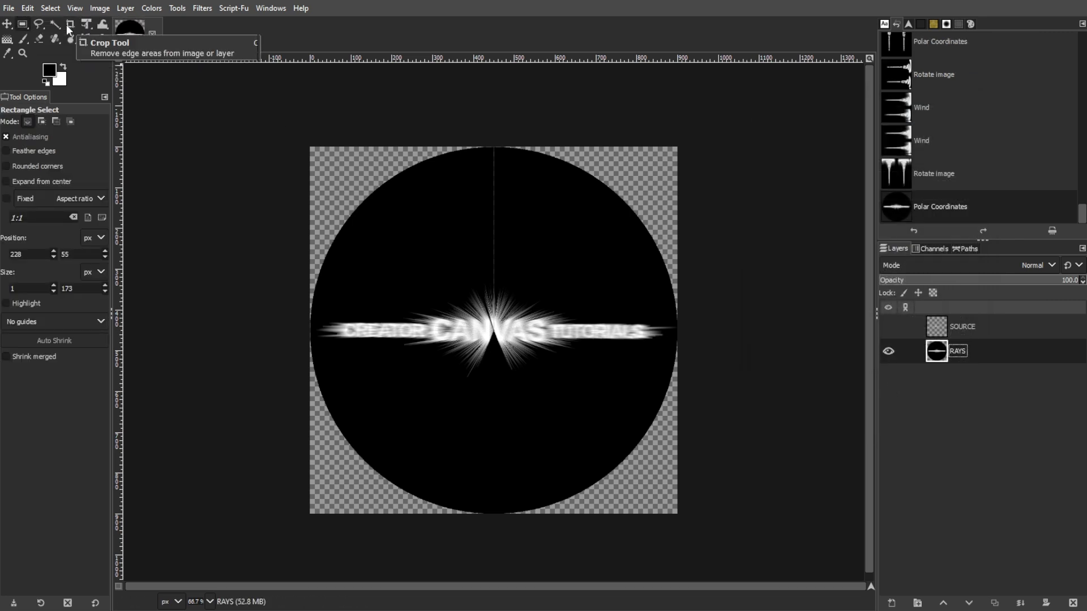
key(1)
drag(179, 229, 724, 362)
drag(444, 362, 440, 377)
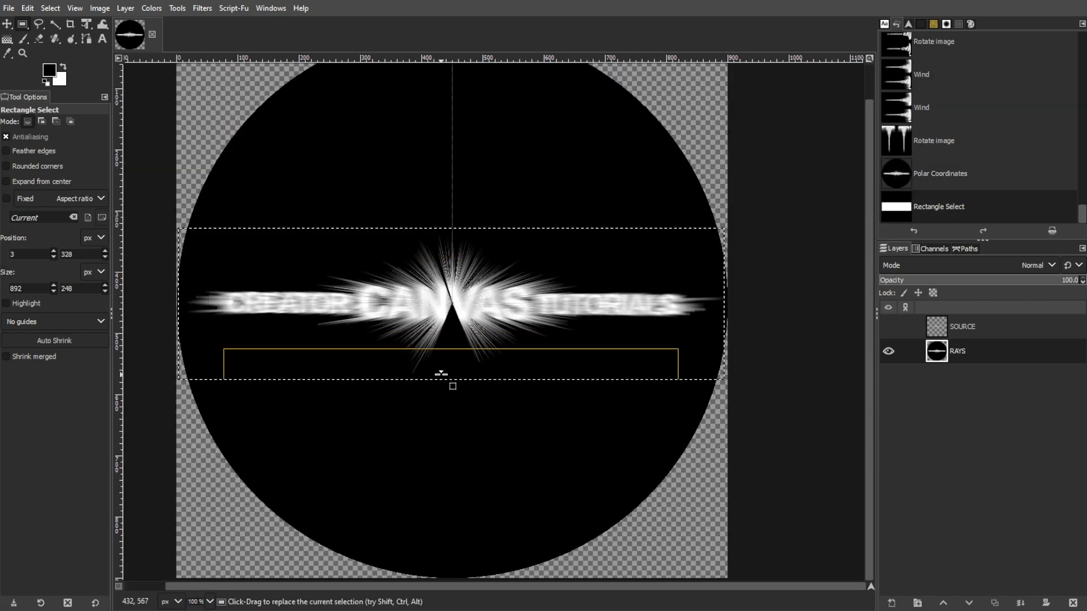
key(Return)
- Invert the selection, fill the area outside the text band with the black foreground color, and deselect
click(49, 8)
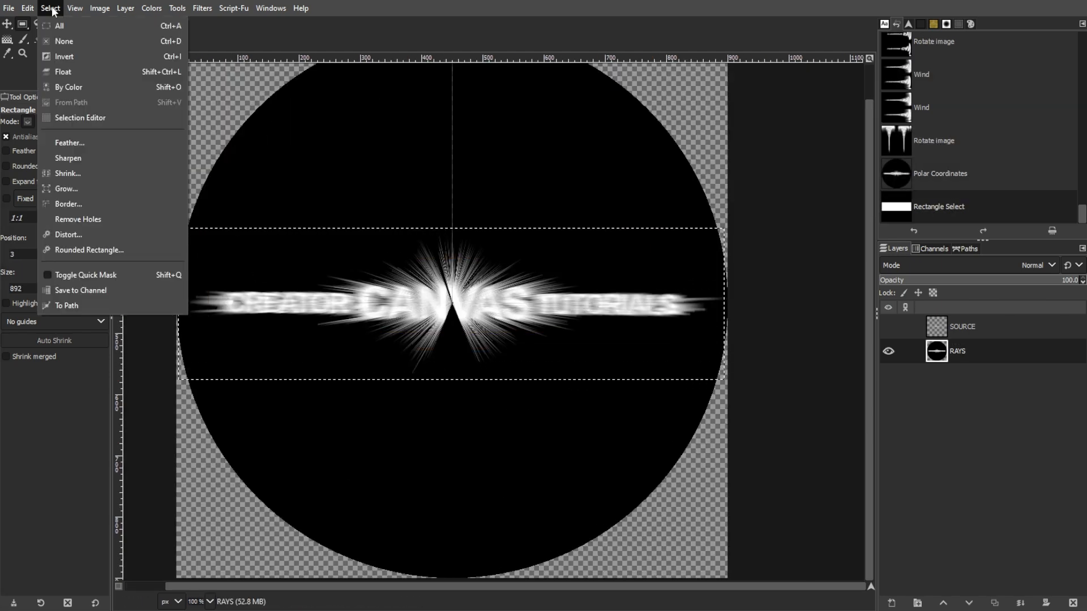
click(64, 60)
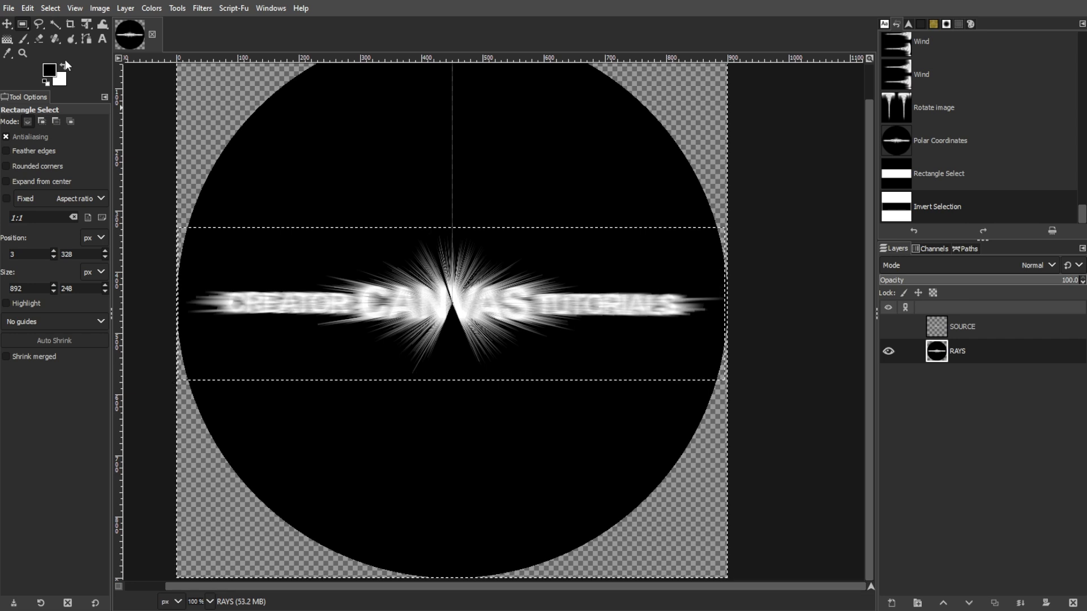
click(27, 8)
click(42, 243)
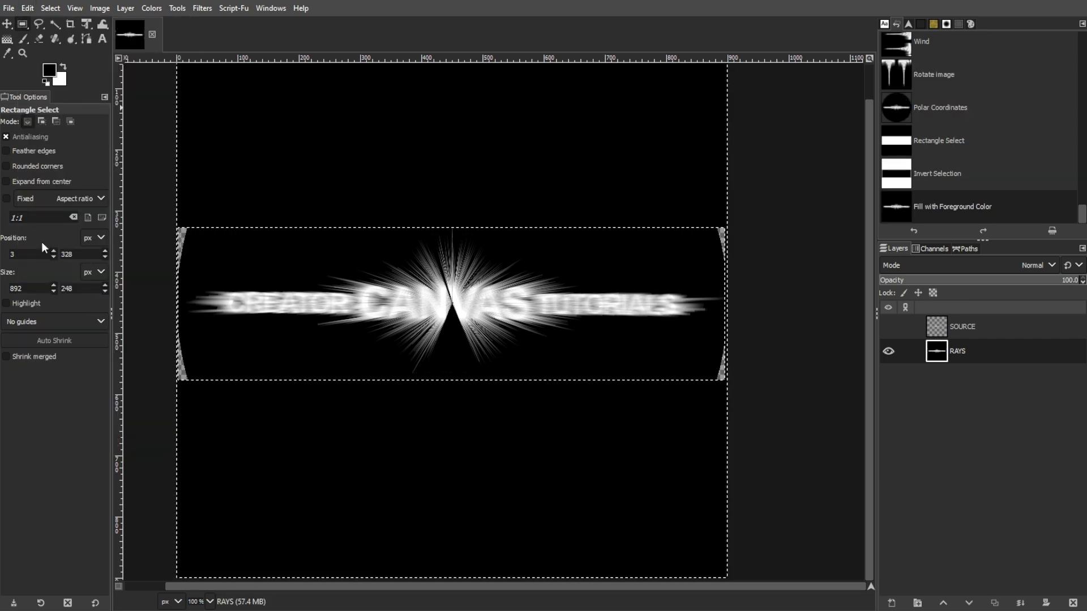
key(ctrl+shift+a)
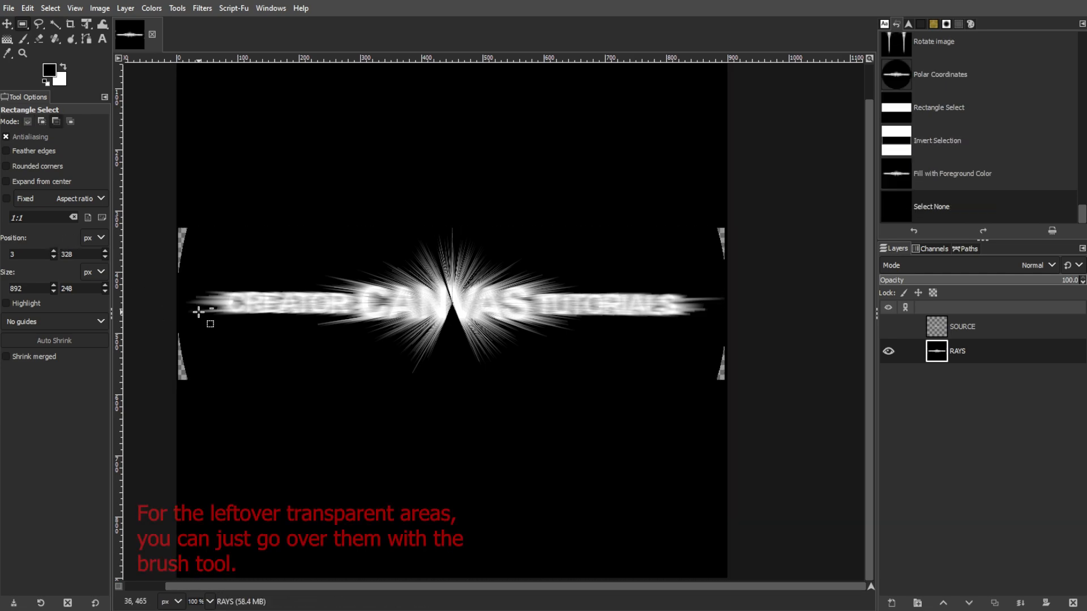
- Paint over the leftover transparent slivers at both ends of the text band with the black Paintbrush
click(23, 38)
drag(180, 275, 182, 231)
drag(180, 339, 183, 376)
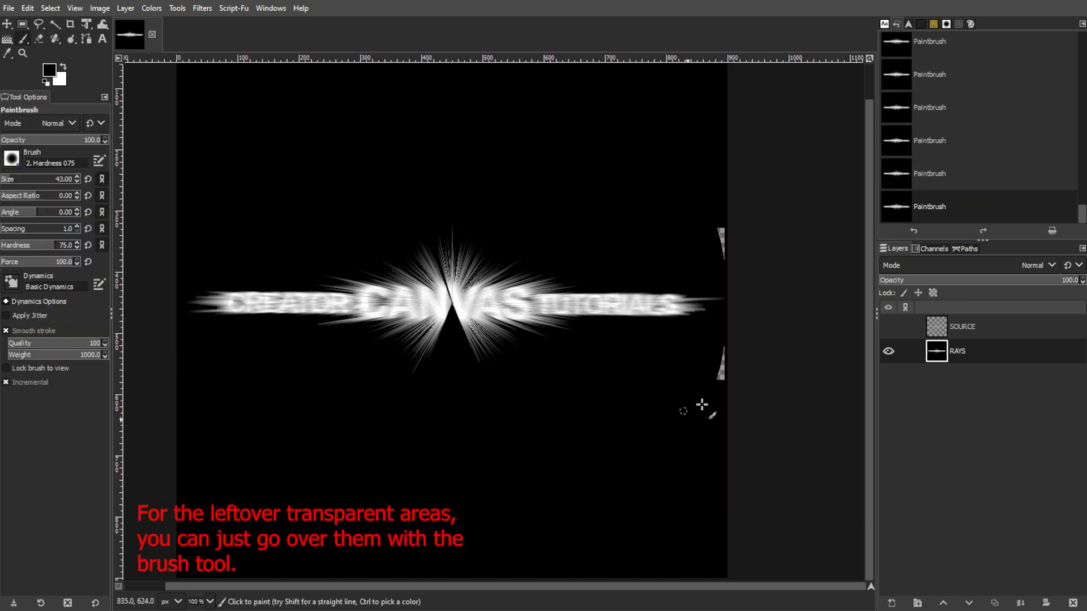
drag(721, 377, 723, 348)
drag(718, 230, 723, 257)
scroll(463, 205, up, 4)
scroll(381, 284, down, 5)
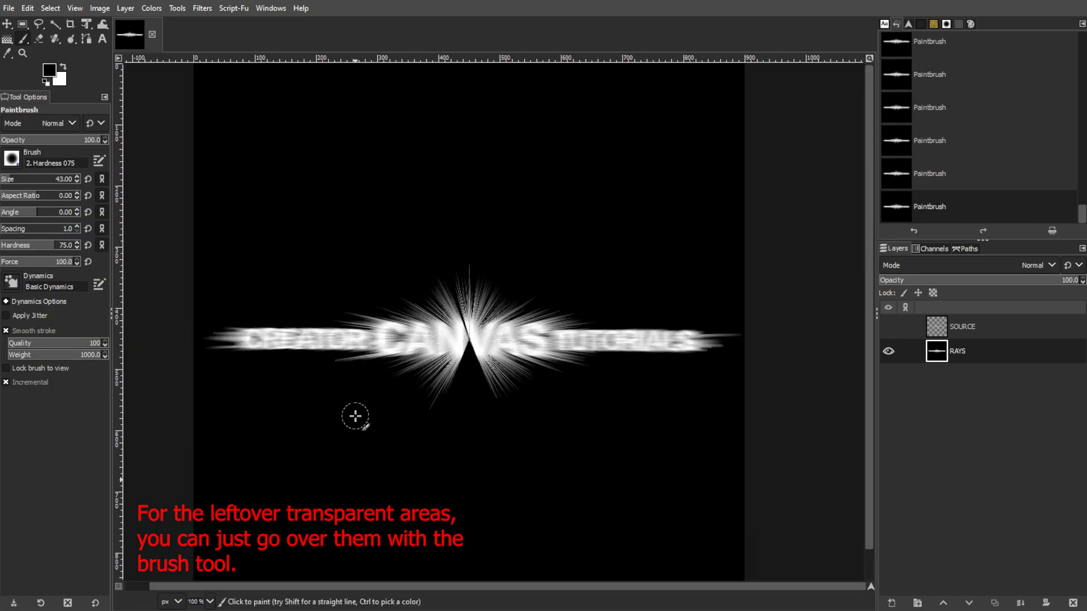
- Apply a Linear Motion Blur with length 50 and angle 0 to the RAYS layer
click(5, 25)
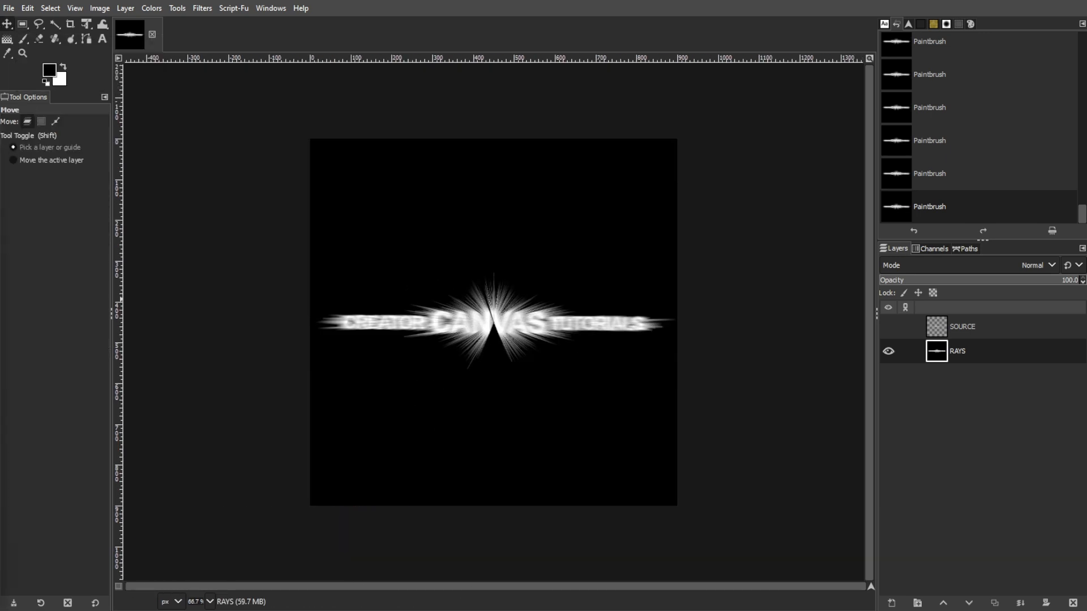
click(202, 8)
mouse_move(221, 95)
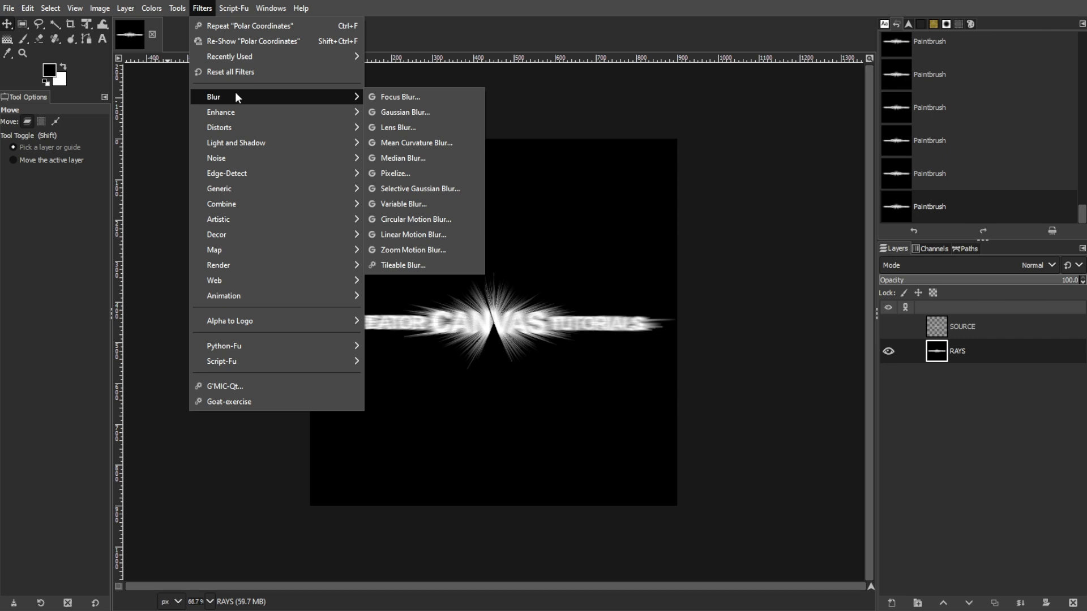
click(403, 233)
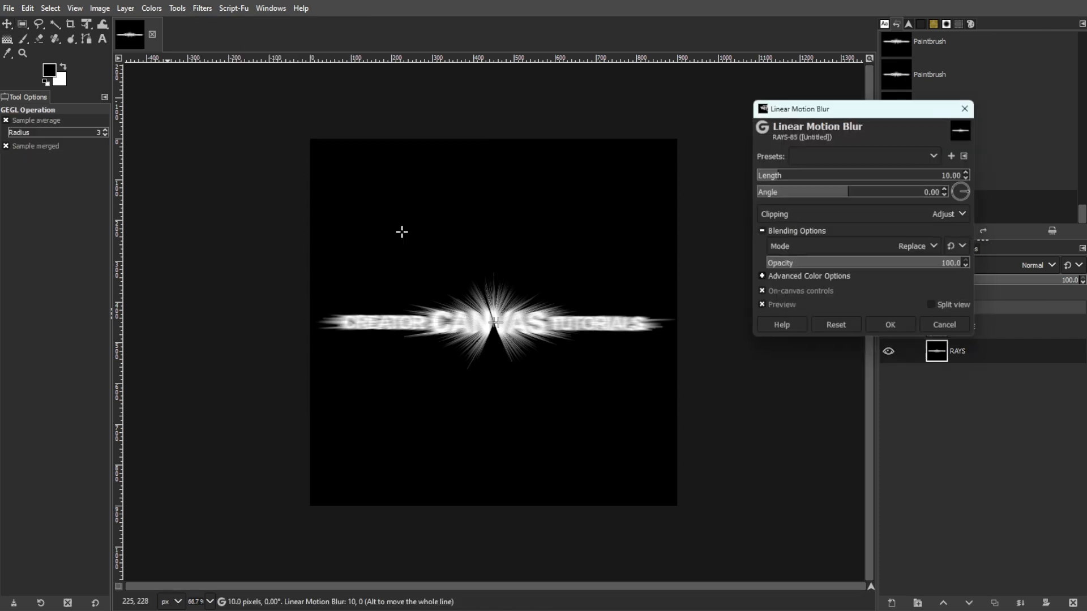
double_click(942, 180)
text(50)
key(Return)
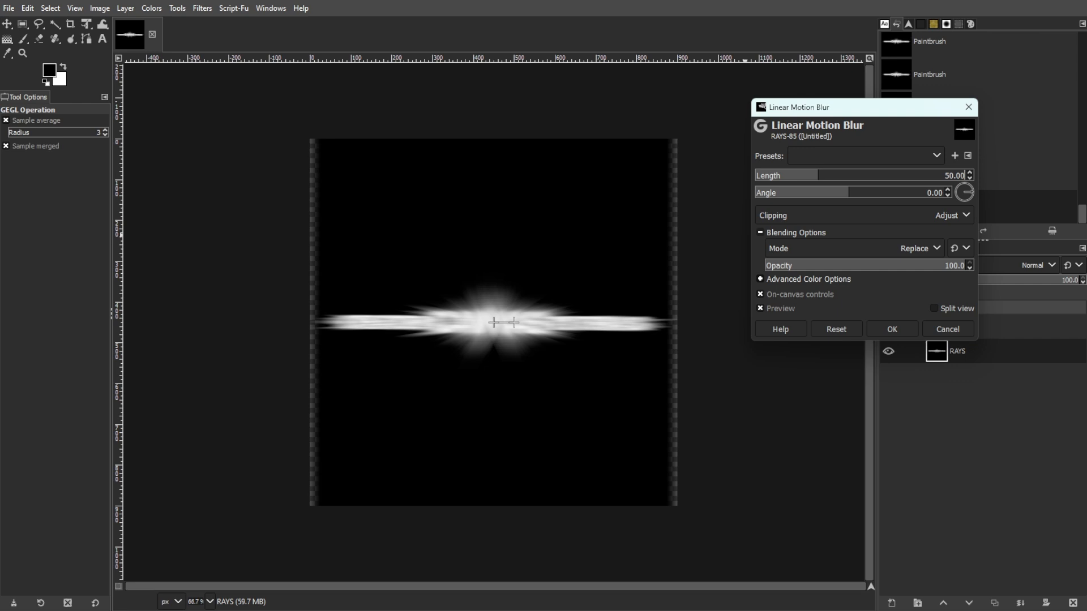
click(892, 330)
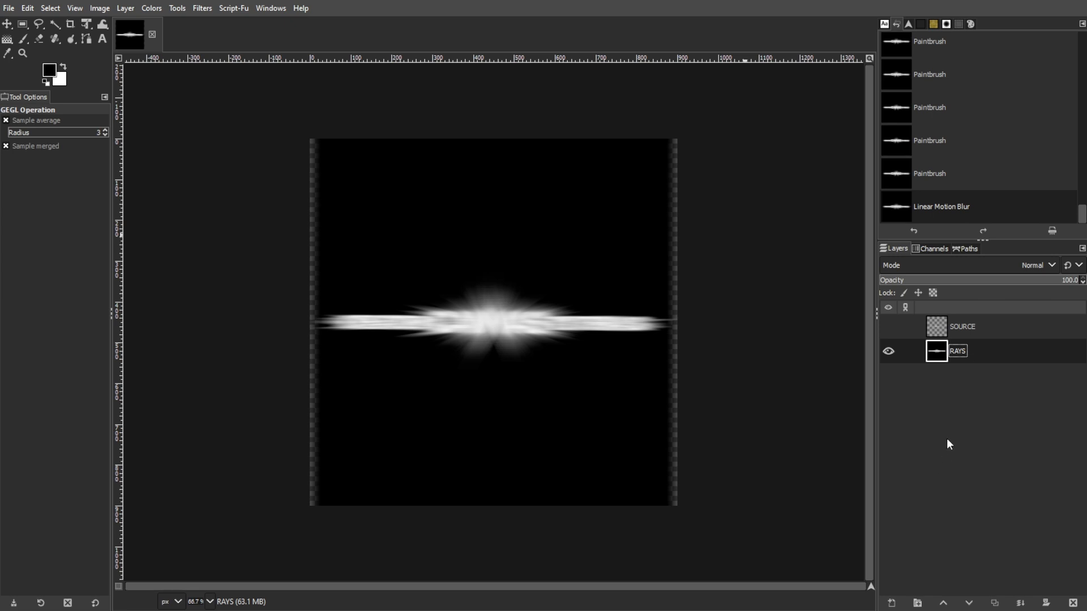
- Copy the RAYS layer's alpha selection into a new layer named Glow
right_click(952, 352)
click(900, 386)
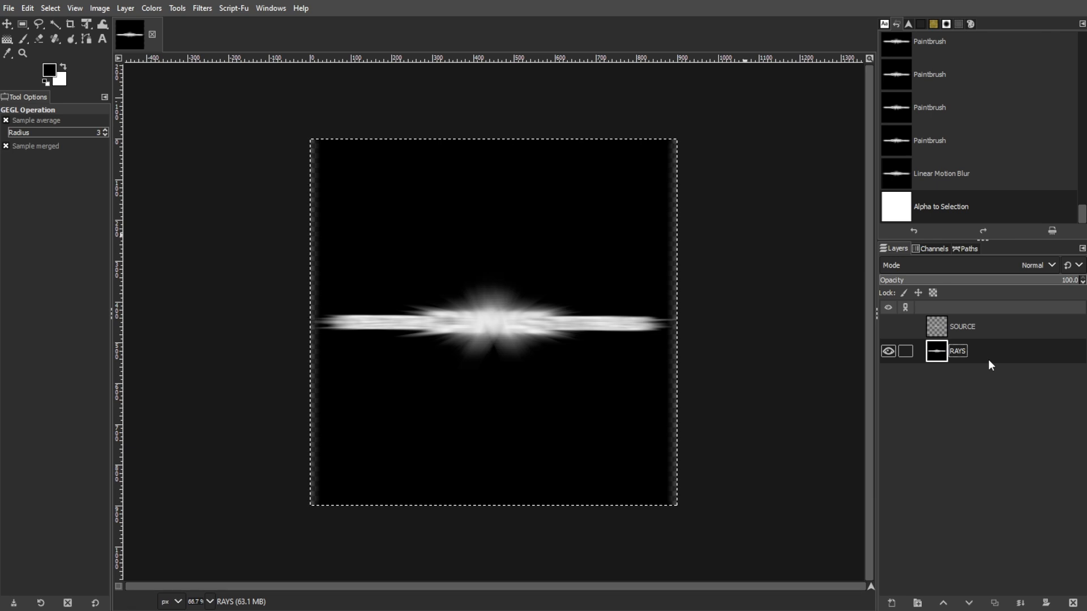
key(ctrl+c)
key(ctrl+v)
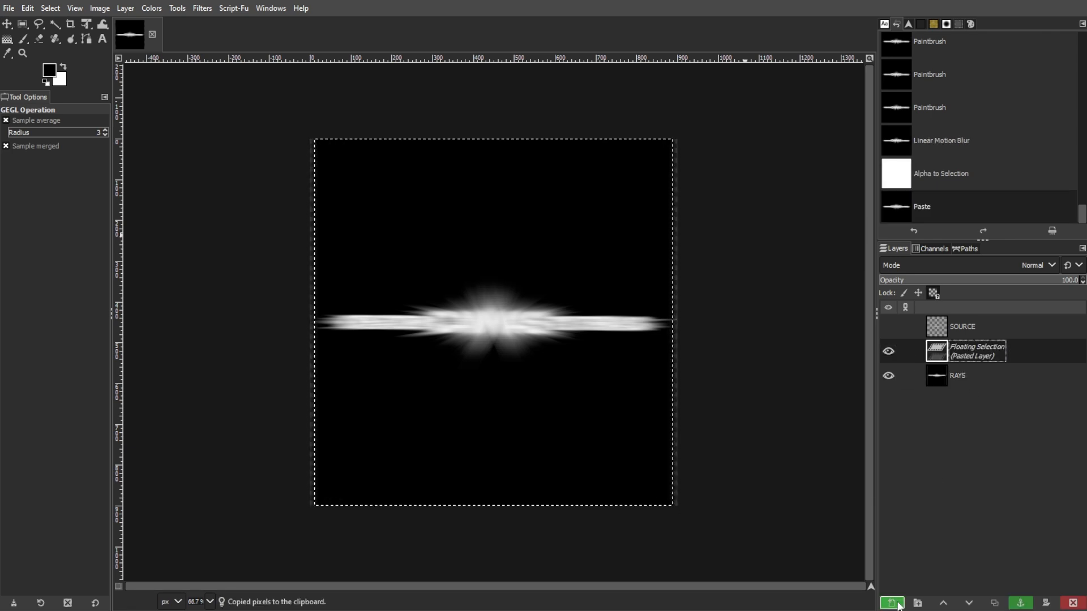
click(893, 603)
double_click(979, 348)
text(Glow)
key(Return)
- Create a selection from the Glow layer's alpha and grow it
right_click(980, 348)
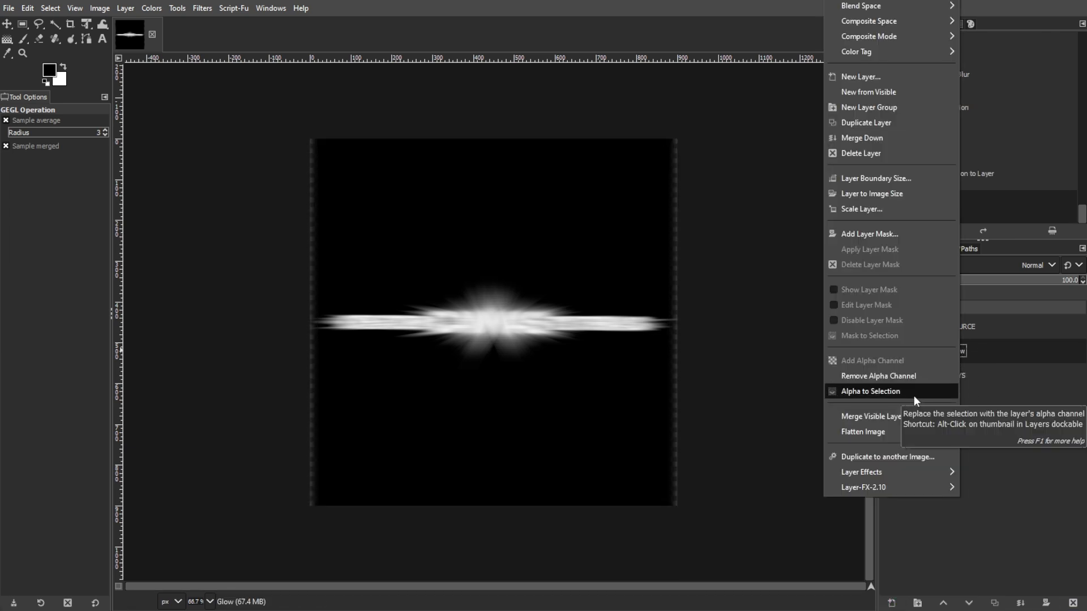
click(914, 396)
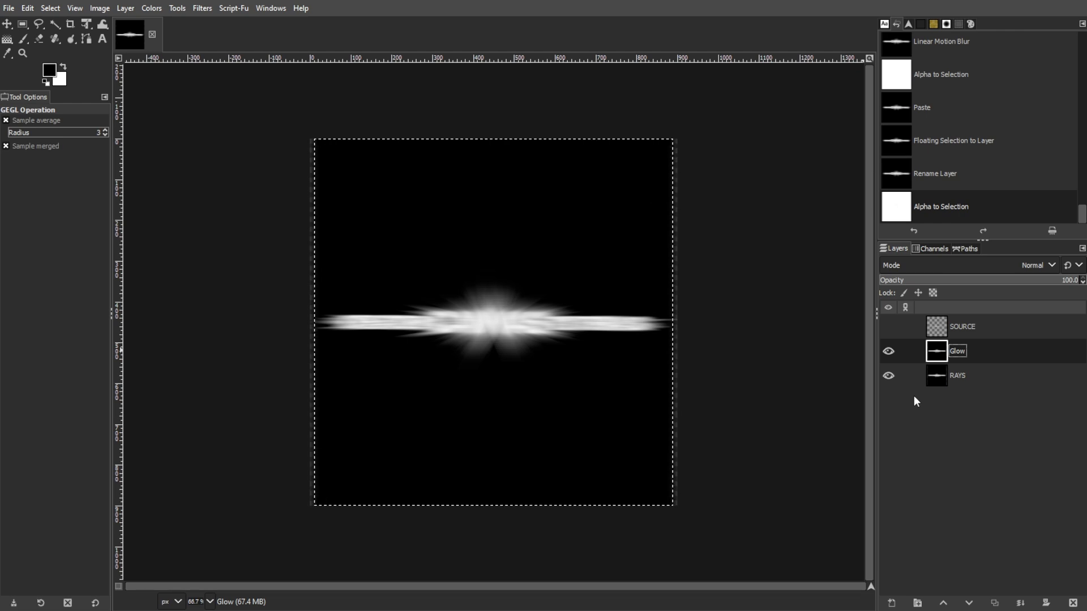
click(50, 8)
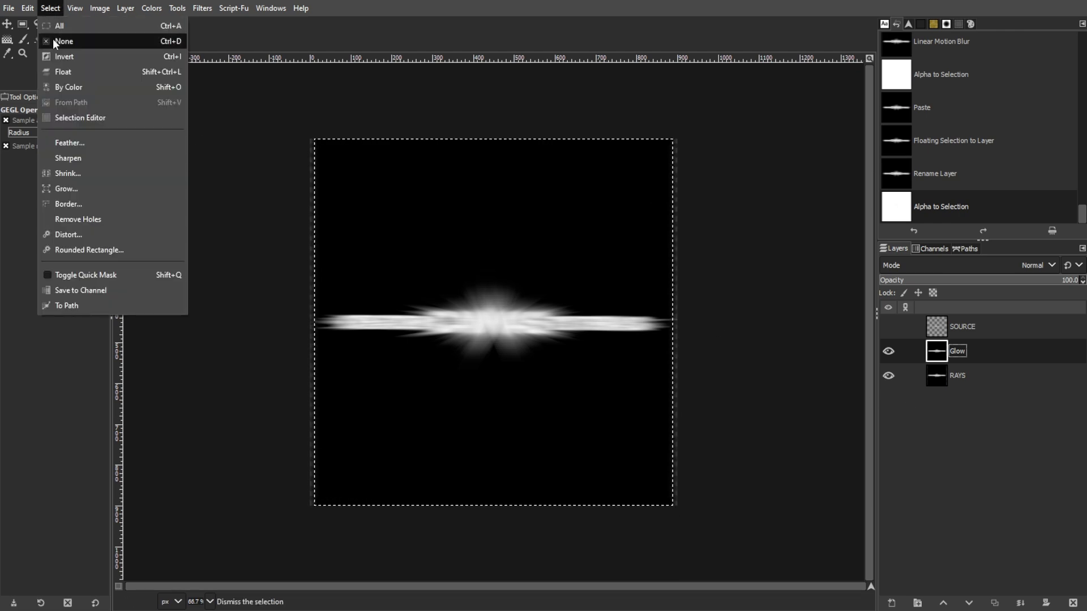
click(59, 188)
drag(60, 169, 347, 171)
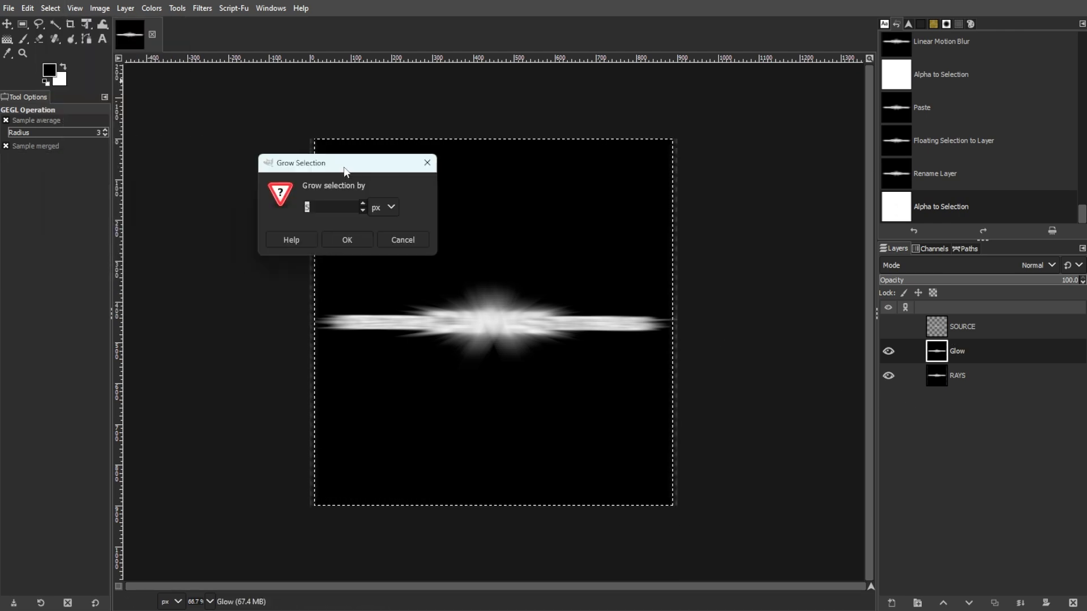
key(Return)
- Fill the grown selection on the Glow layer with the white foreground color and deselect
click(25, 8)
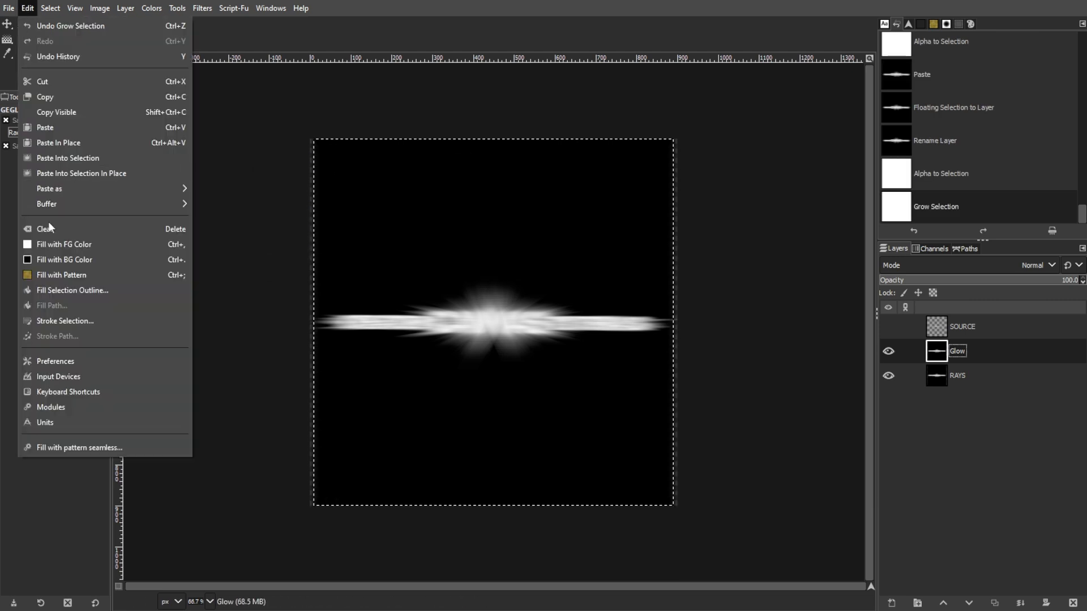
click(54, 245)
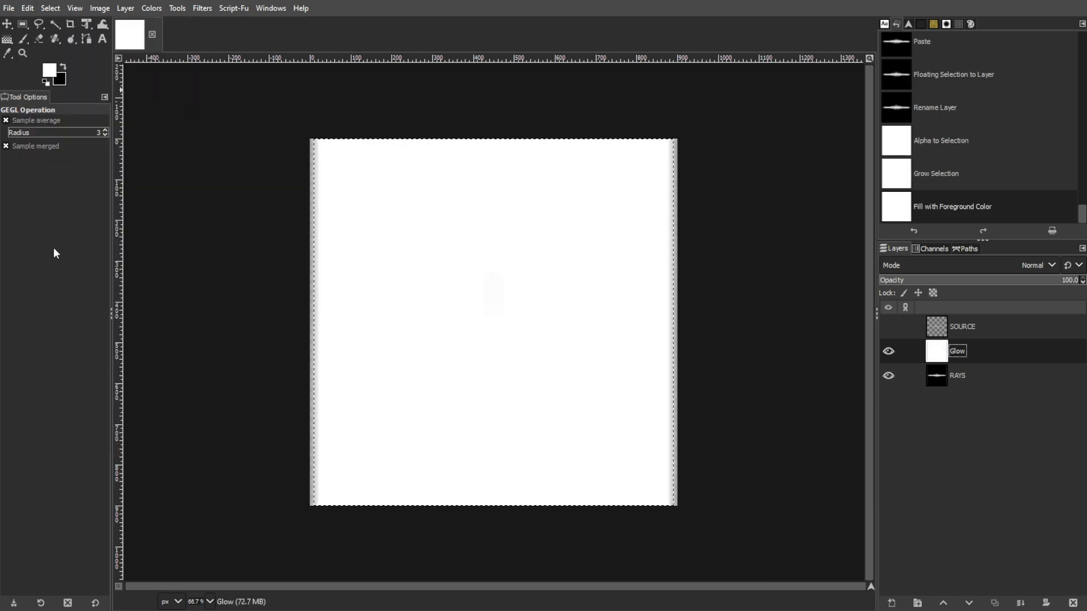
key(shift+ctrl+a)
- Apply a Gaussian Blur of size 10 to the Glow layer
click(202, 8)
mouse_move(210, 95)
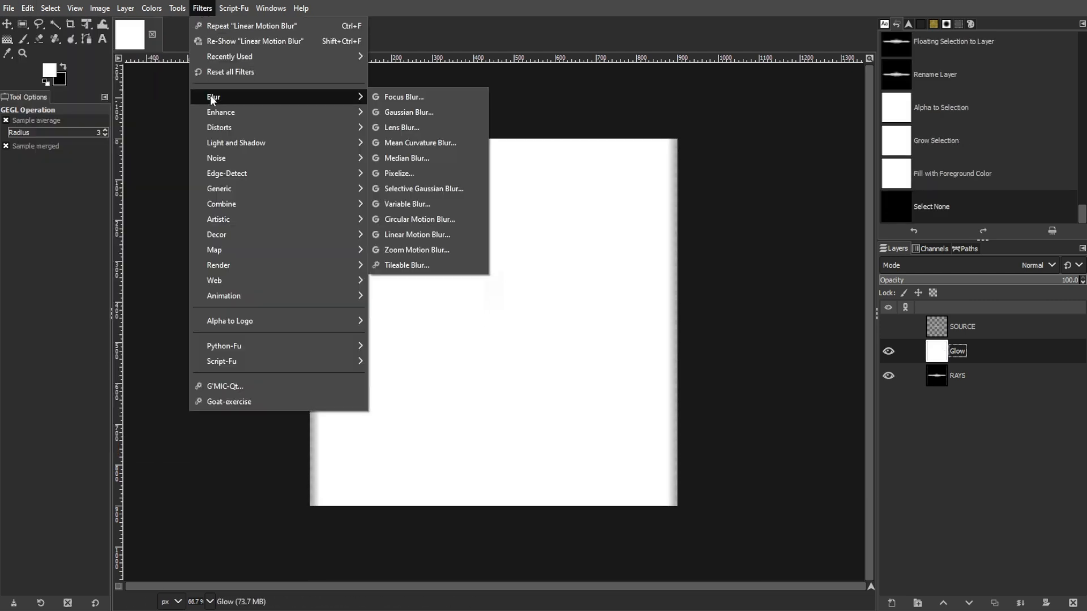
click(403, 111)
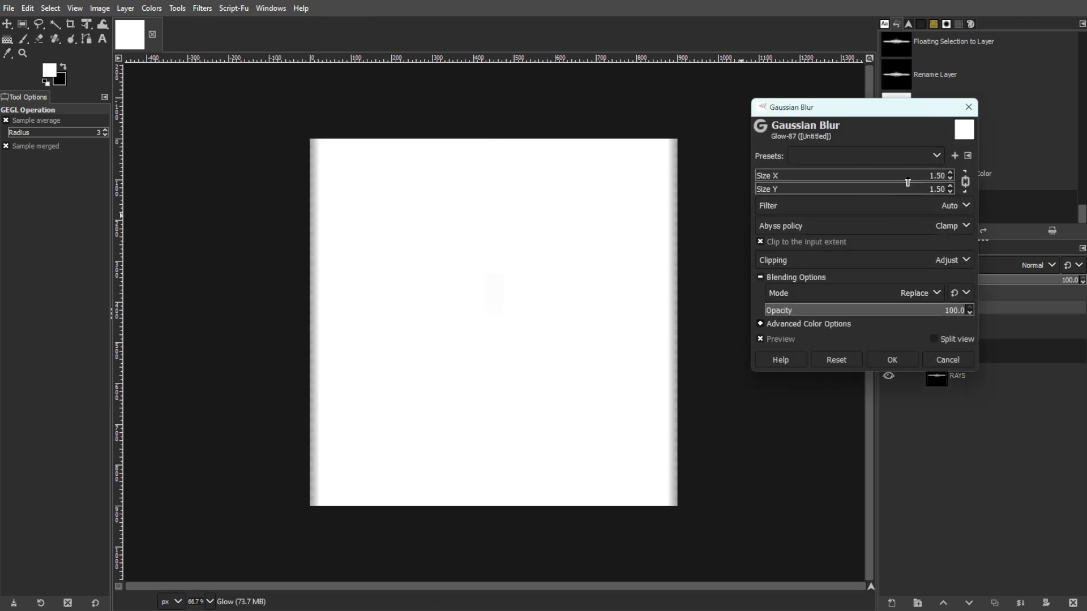
click(910, 181)
text(1)
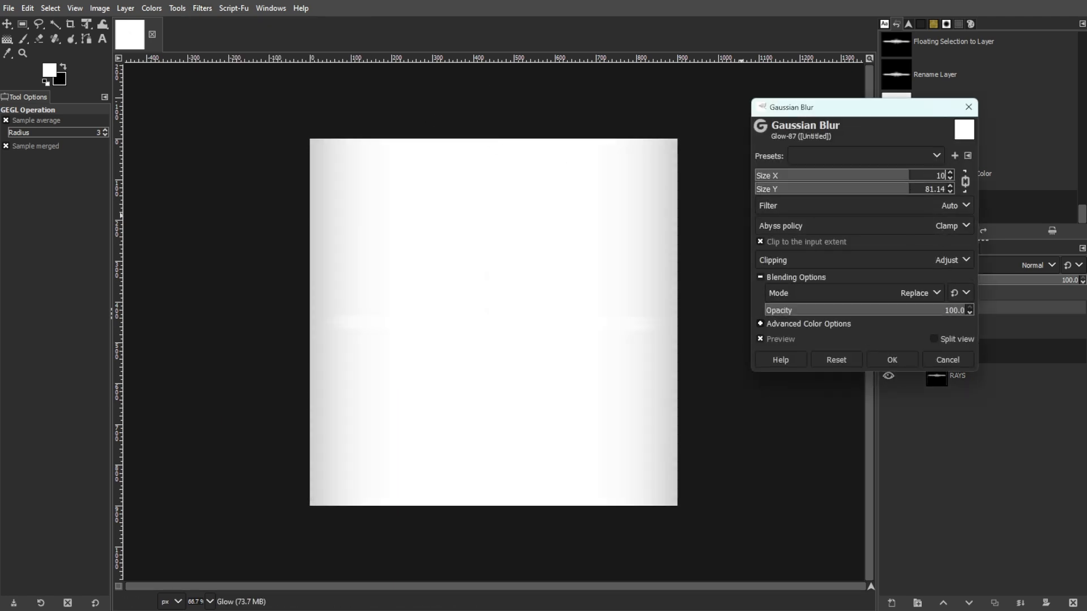
text(0)
key(Return)
click(892, 359)
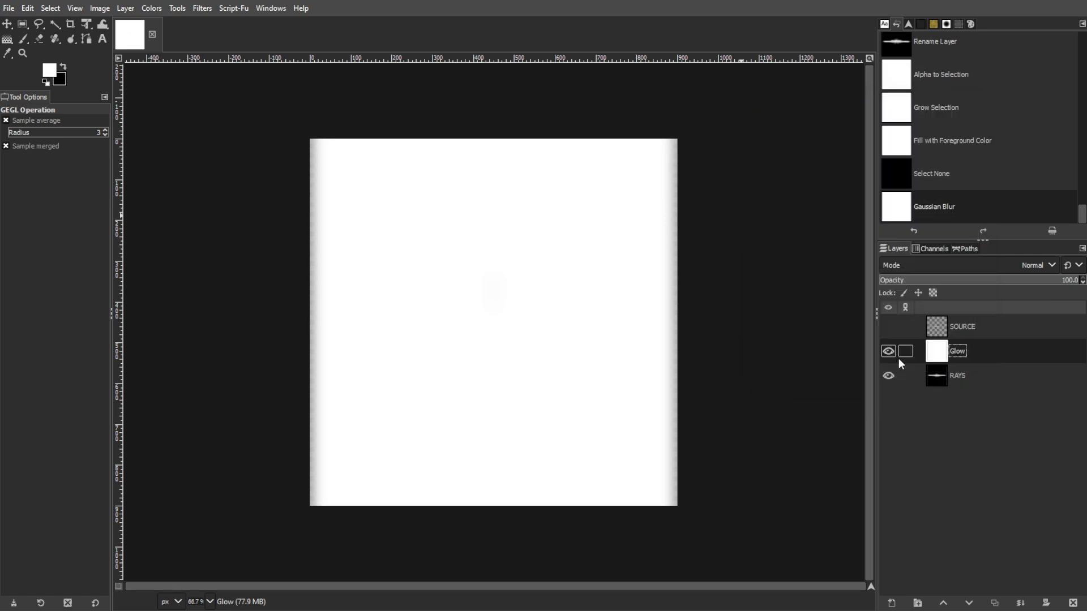
- Try blend modes such as Screen and Soft light on the Glow layer and keep one that suits the rays
click(968, 265)
click(949, 400)
click(963, 263)
click(926, 378)
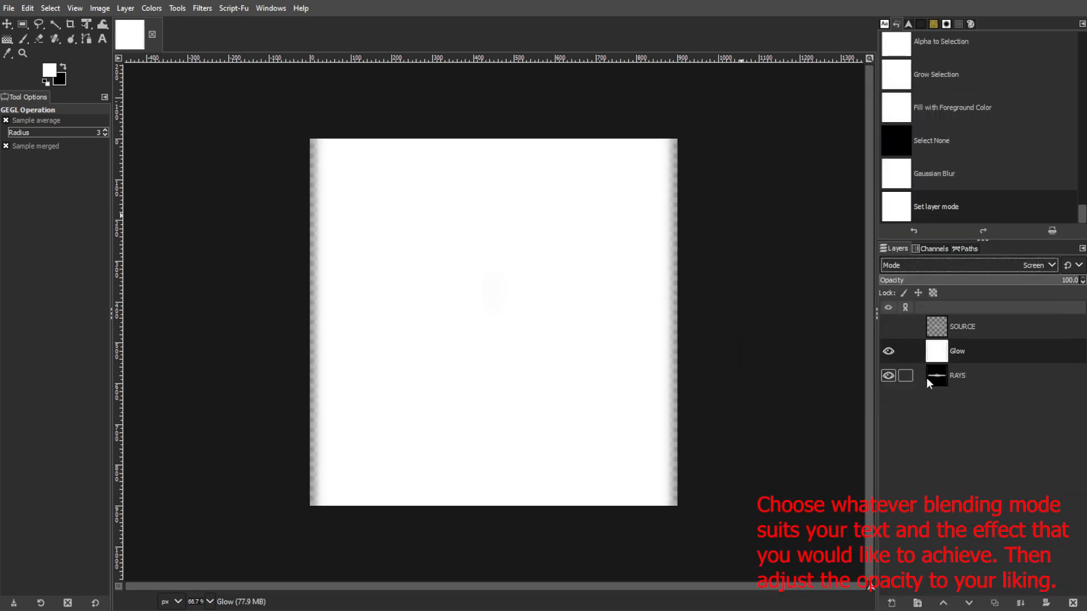
key(Down)
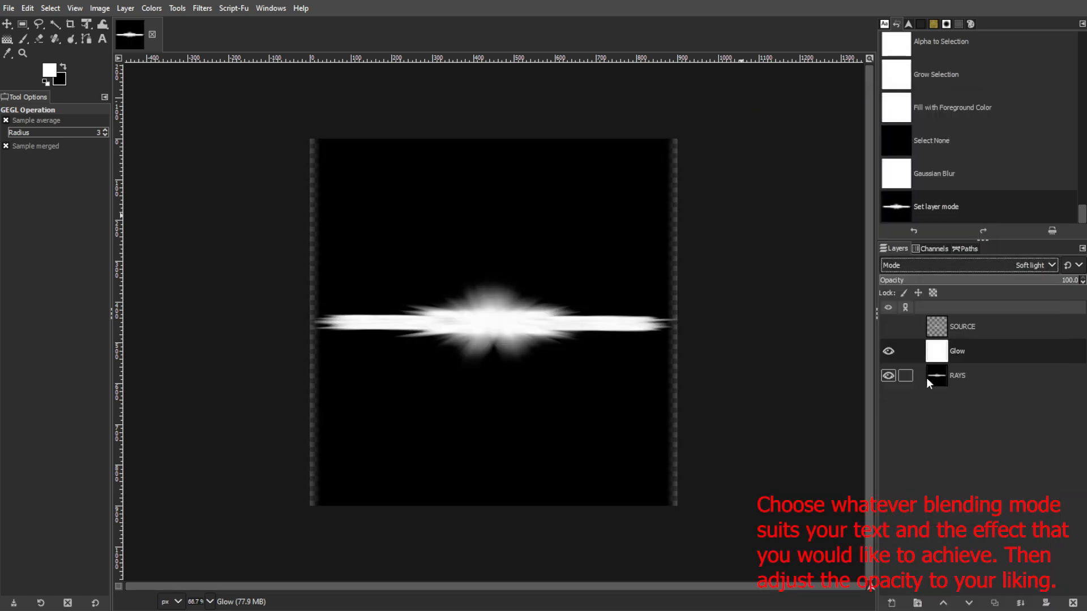
key(Down)
key(Down)
key(Down)
key(Down)
key(Down)
key(Down)
key(Down)
key(Down)
key(Down)
key(Down)
key(Down)
key(Down)
key(Down)
key(Up)
key(Up)
key(Up)
key(Up)
key(Up)
key(Up)
key(Up)
key(Up)
key(Up)
key(Up)
key(Up)
key(Up)
key(Up)
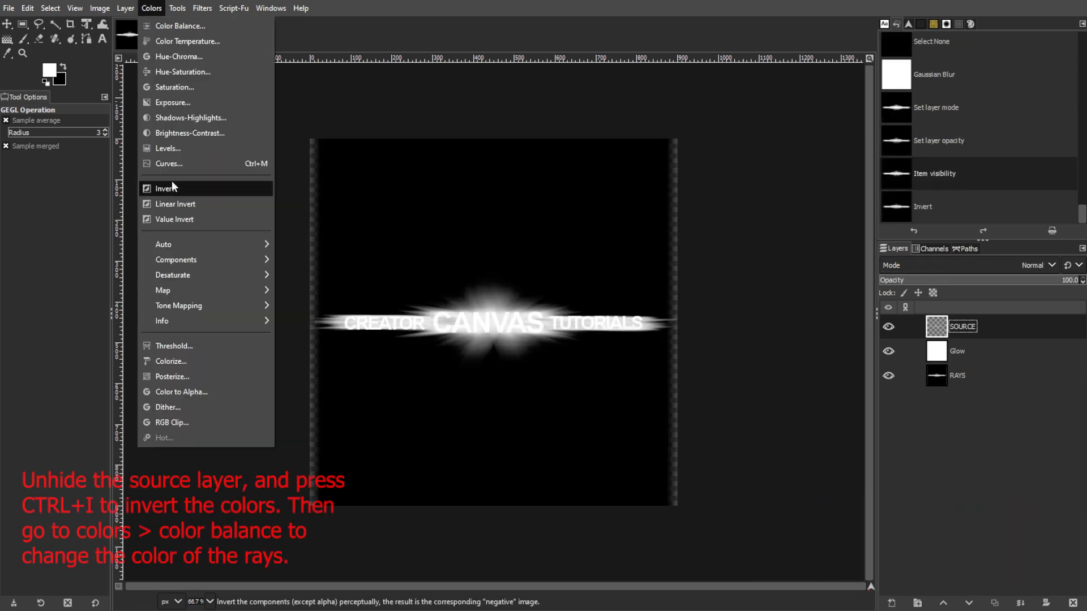
- Invert the colors of the SOURCE text layer
click(173, 188)
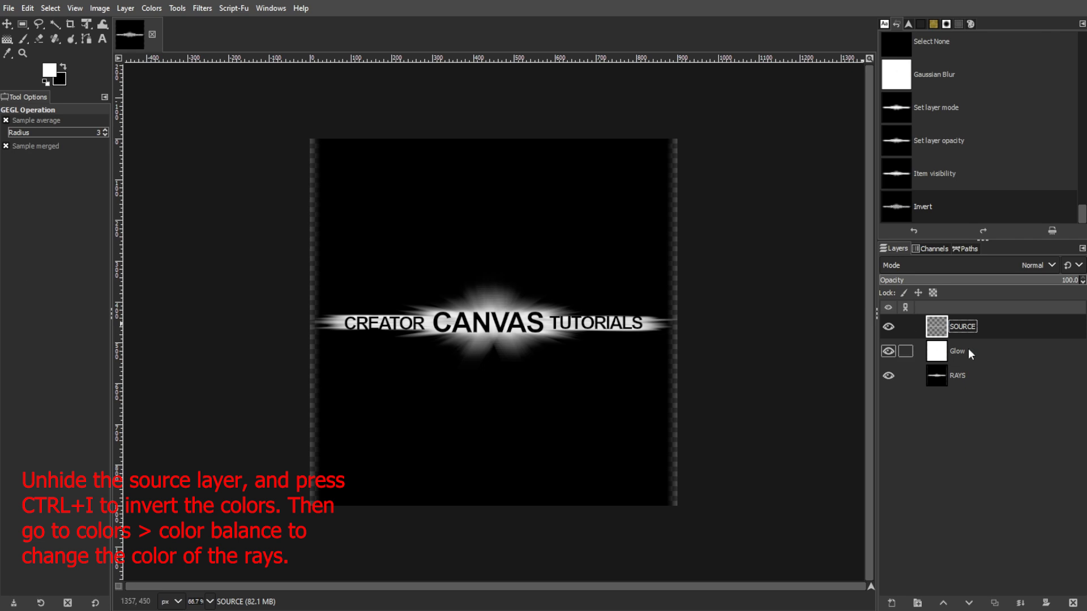
click(972, 375)
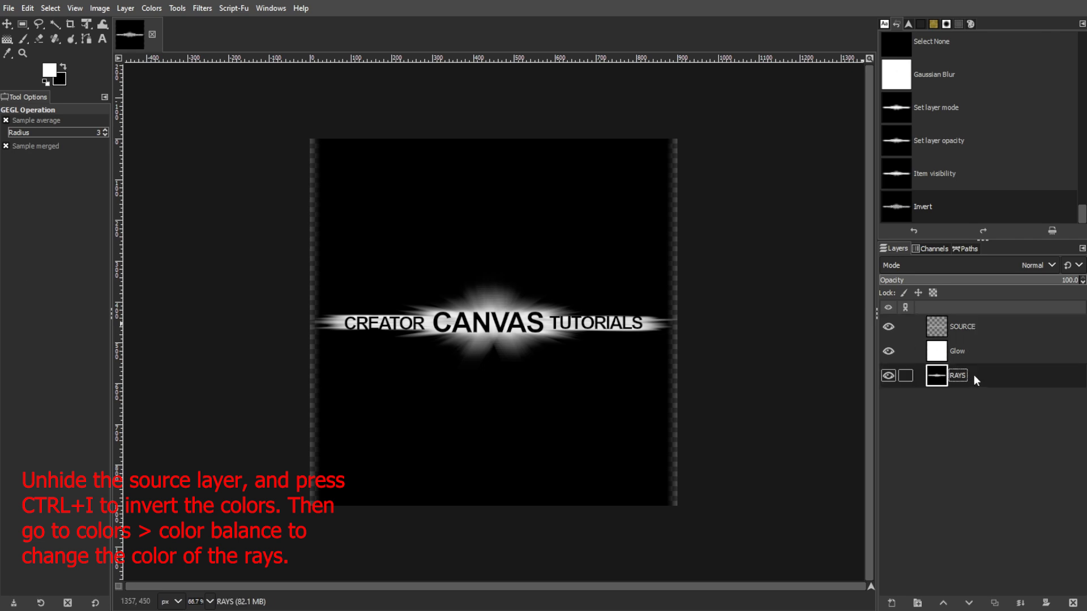
click(151, 8)
click(157, 28)
click(770, 186)
drag(872, 234, 960, 234)
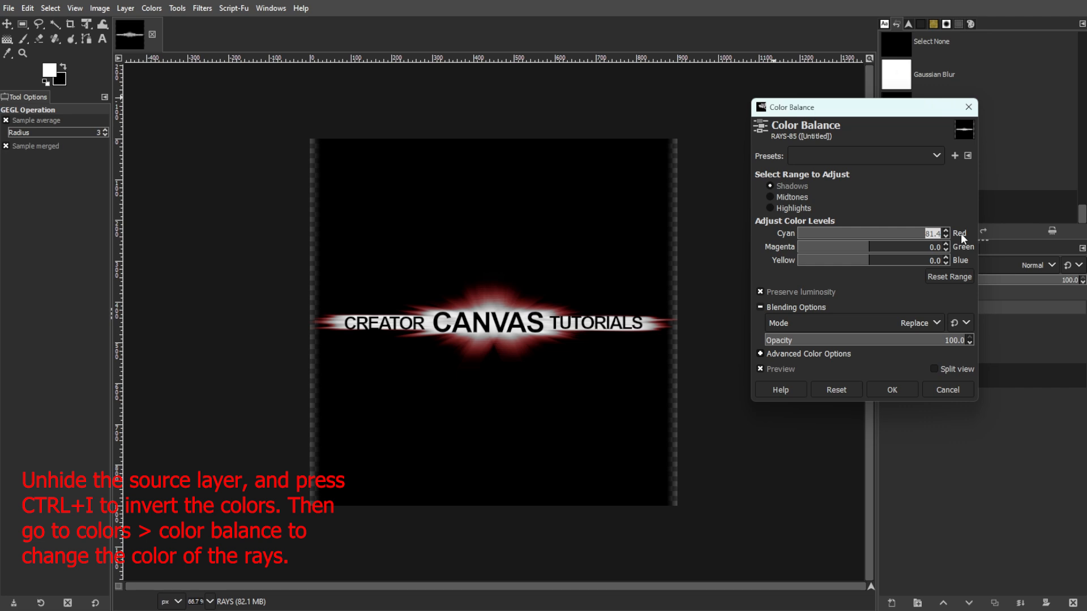
click(935, 389)
- Set the Glow layer's blend mode to Darken only
click(956, 351)
click(940, 265)
click(943, 407)
click(917, 266)
click(928, 457)
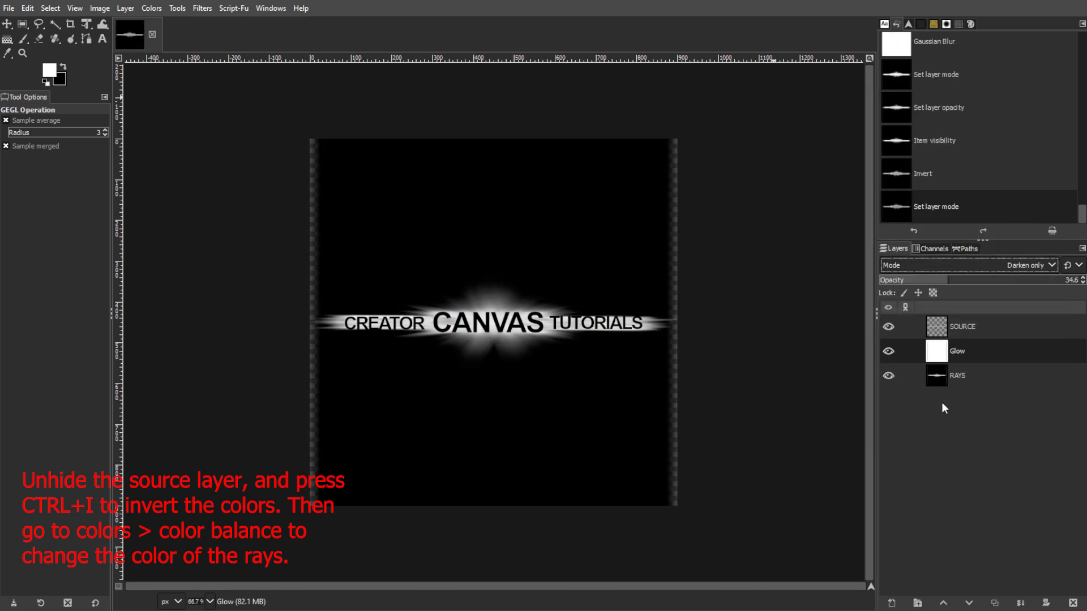
- Start a Color Balance on the RAYS layer, setting the shadows to 30 for magenta-green and 40 for yellow-blue
click(946, 377)
click(151, 7)
mouse_move(155, 238)
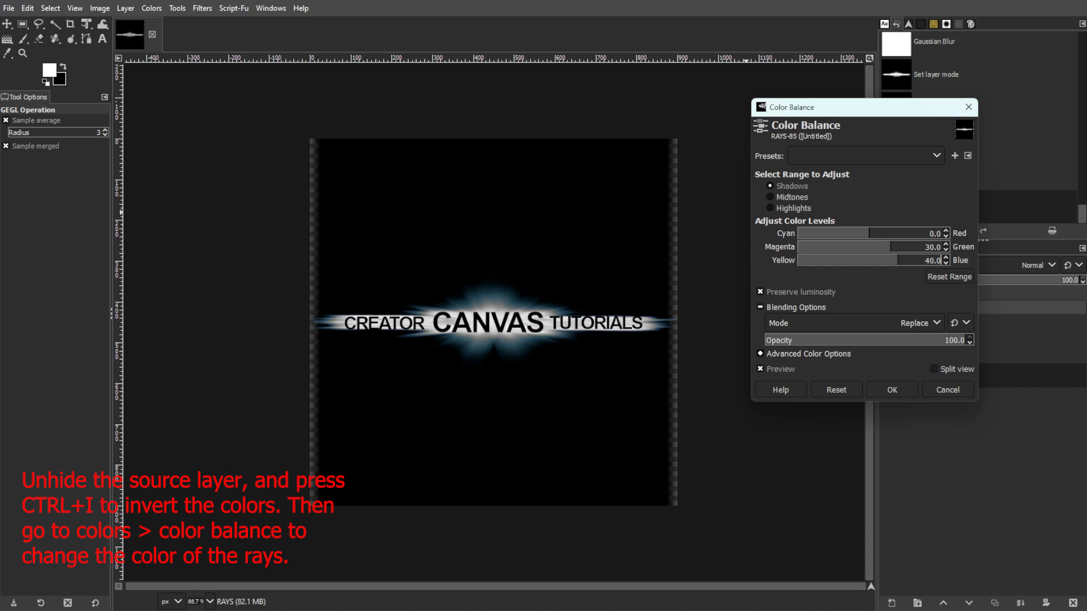
click(916, 262)
- Set the Color Balance midtones to -70 for cyan-red and -30 for magenta-green
click(771, 197)
double_click(933, 234)
text(-70)
key(Tab)
text(-30)
key(Tab)
- Set the Color Balance highlights to -85 for cyan-red, -25 for magenta-green and -50 for yellow-blue
click(771, 208)
double_click(933, 235)
text(-85)
key(Tab)
double_click(932, 248)
text(-25)
key(Tab)
double_click(934, 262)
text(-50)
- Review the Color Balance levels of the shadows, midtones and highlights for the blue and yellow glow variants
click(770, 186)
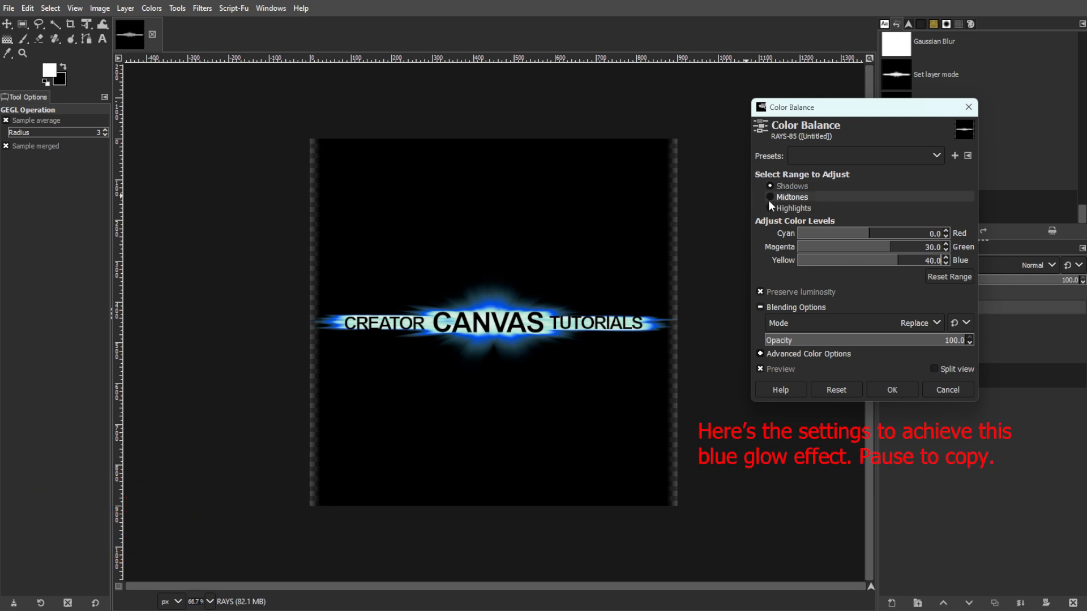
click(769, 197)
click(771, 208)
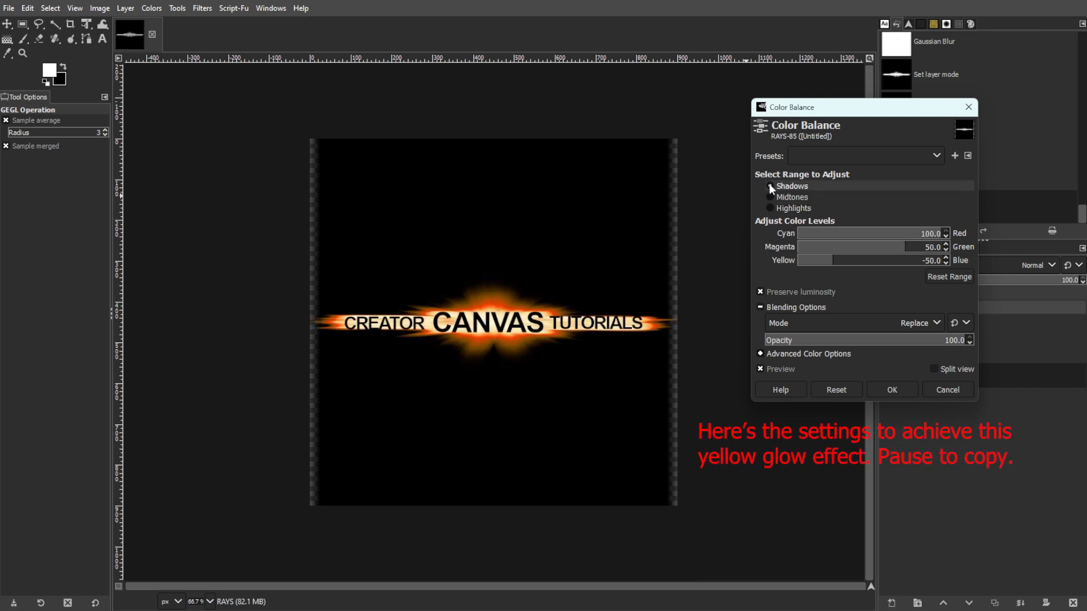
click(770, 197)
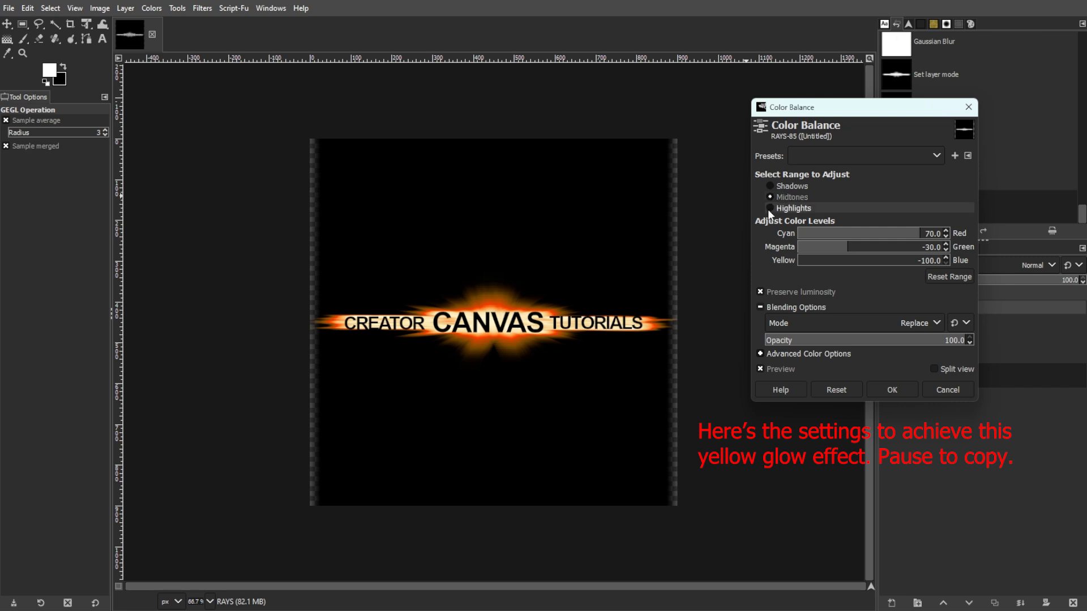
click(769, 208)
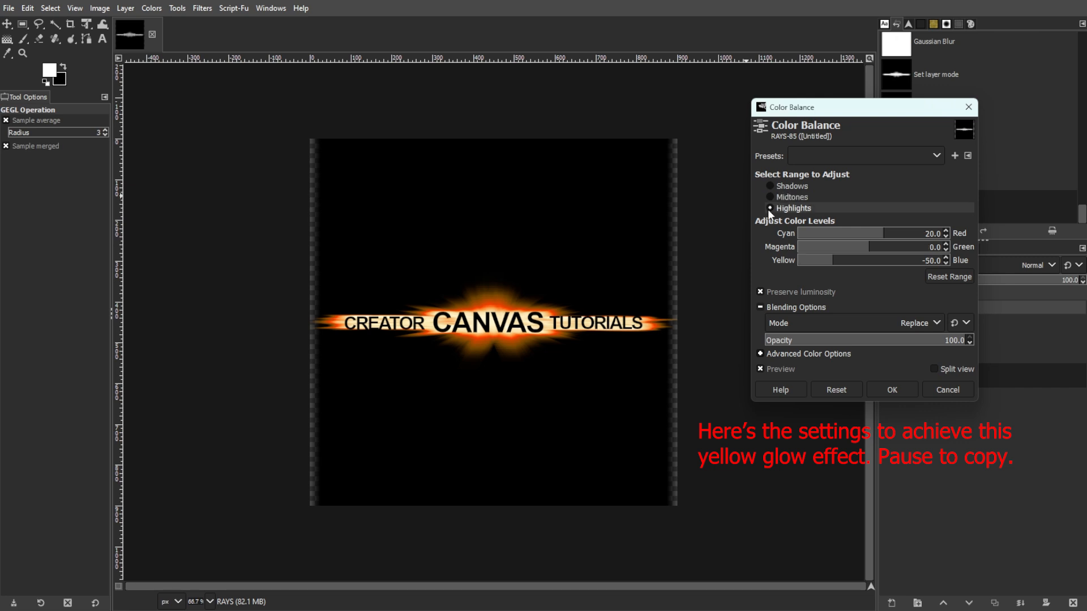